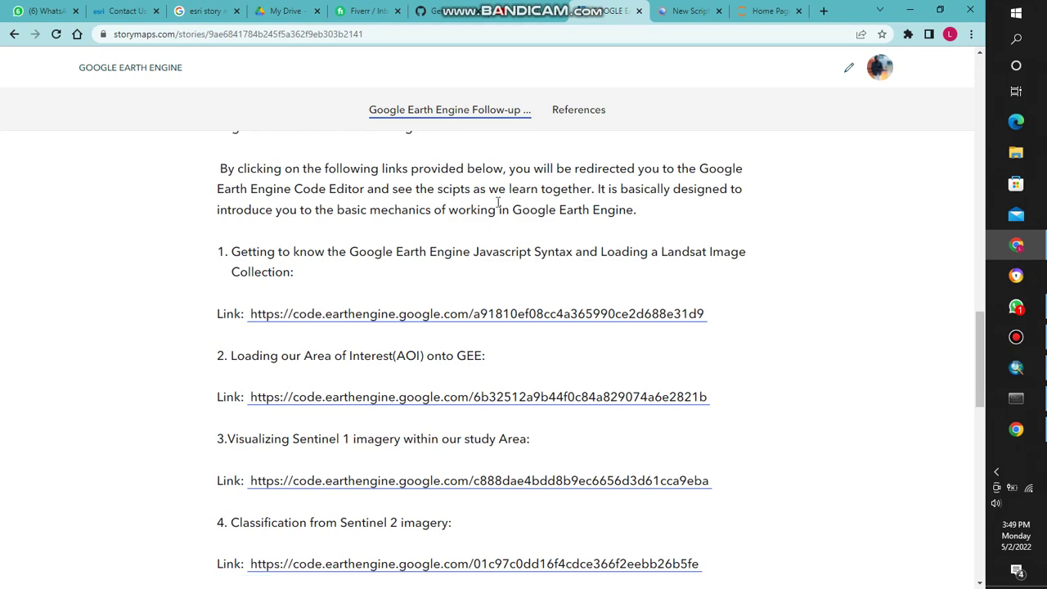
- Scroll back up the Earth Engine StoryMaps story, then switch to the YouTube tab
scroll(491, 213, up, 2)
scroll(480, 222, up, 2)
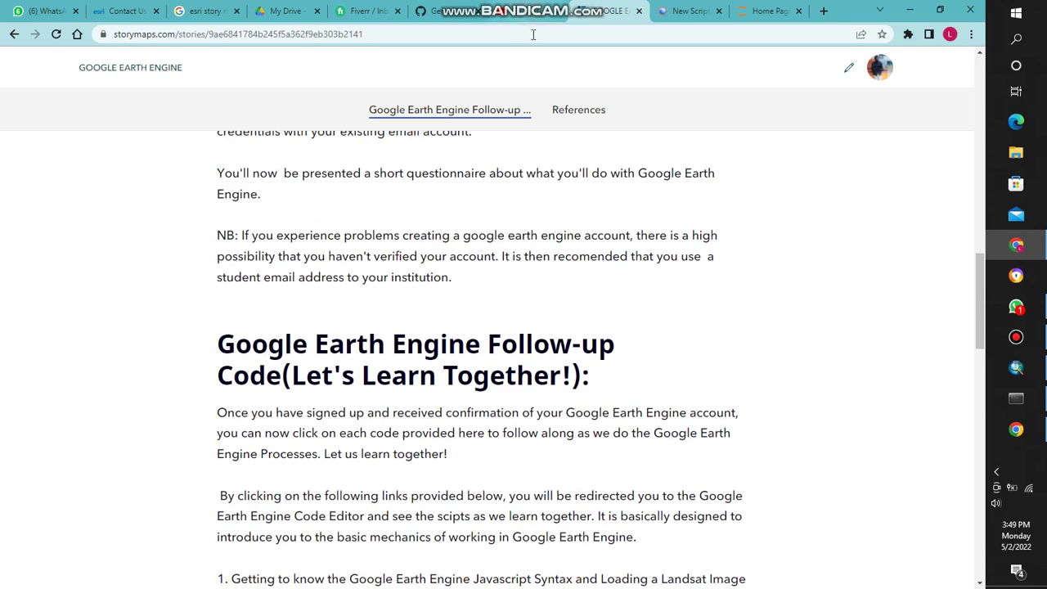
key(ctrl+Tab)
key(ctrl+Tab)
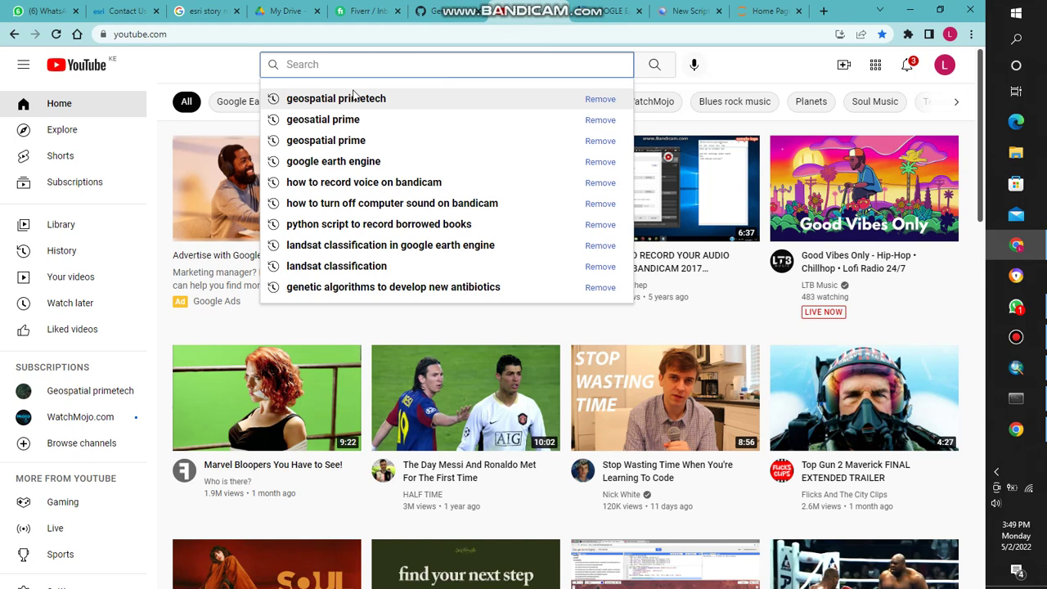
- Search for geospatial primetech and open the channel's GOOGLE EARTH ENGINE playlist
click(365, 99)
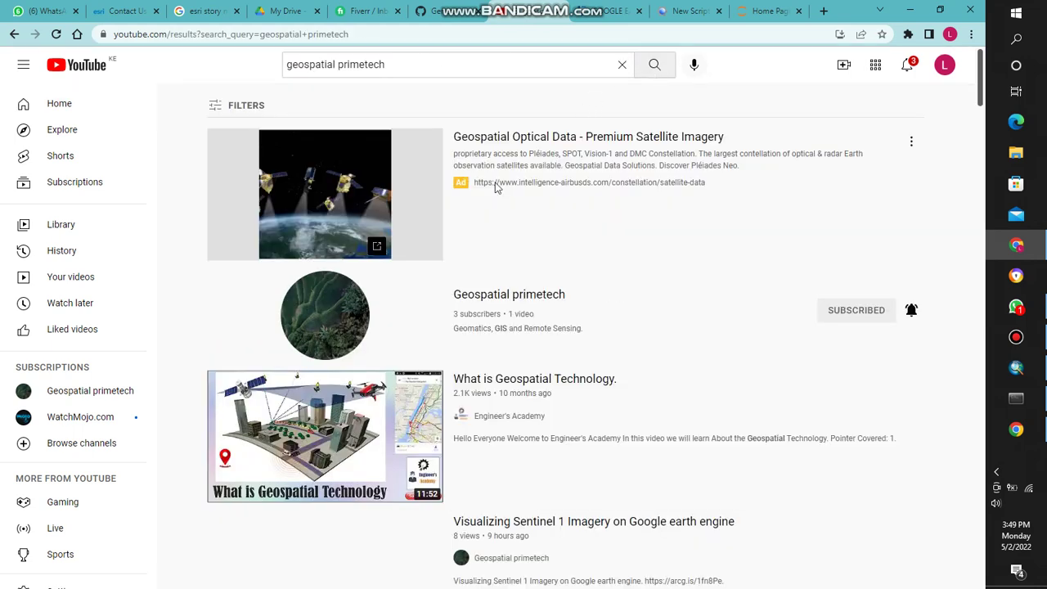
click(358, 307)
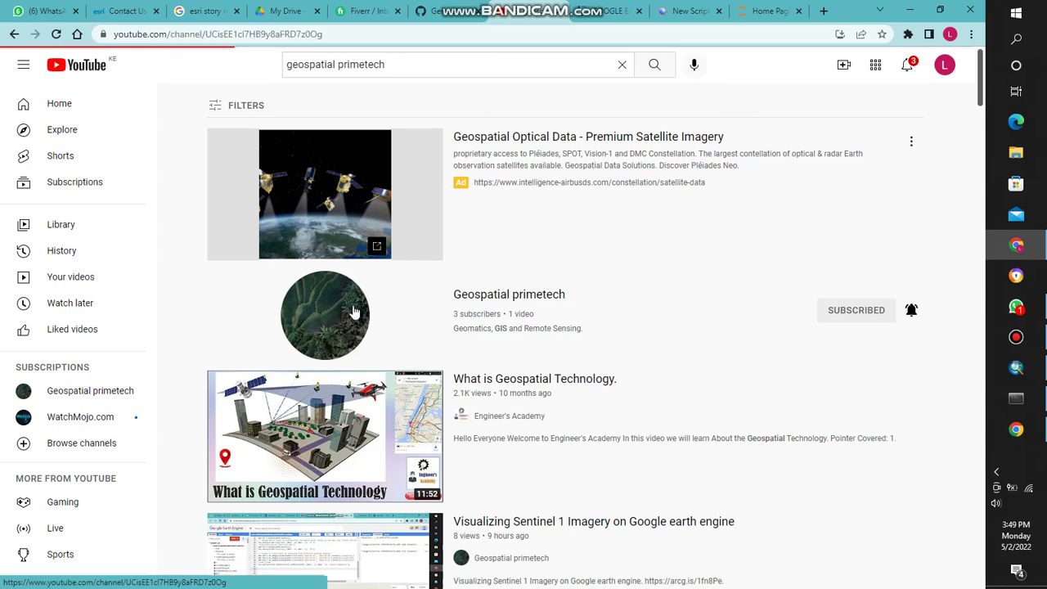
click(412, 299)
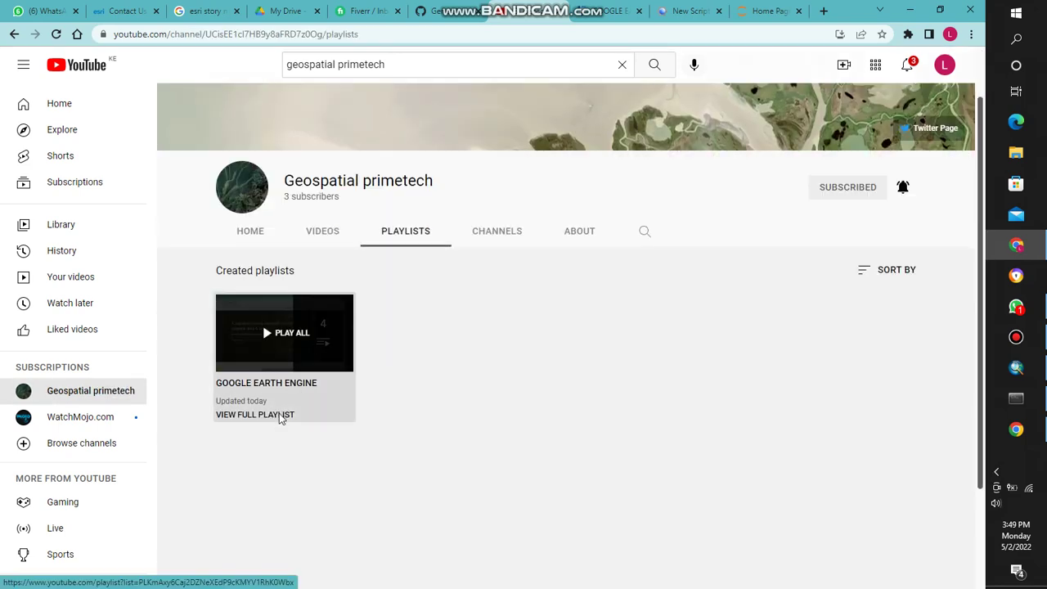
click(274, 415)
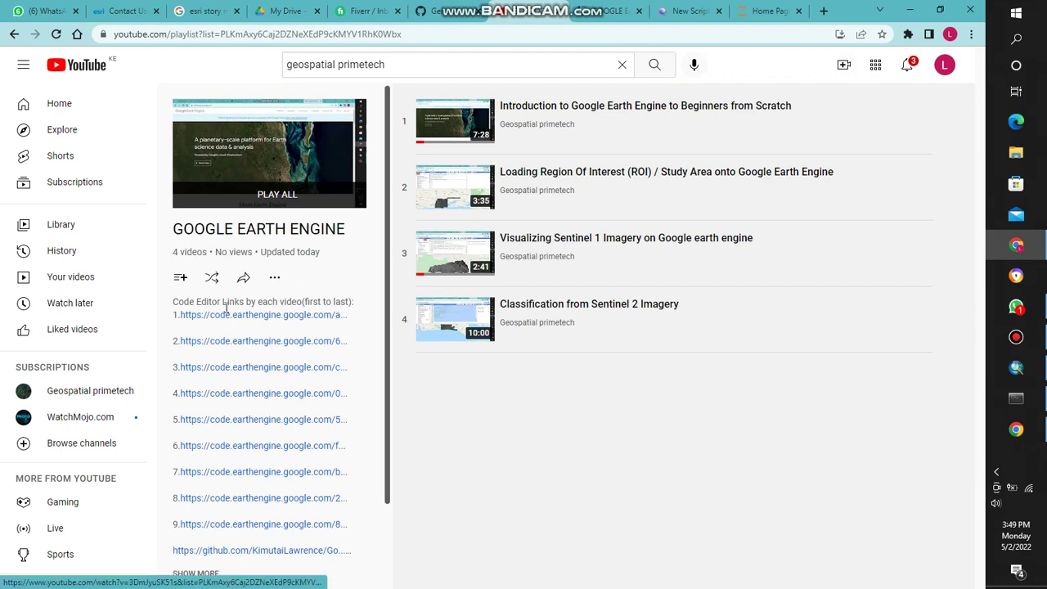
scroll(219, 301, down, 1)
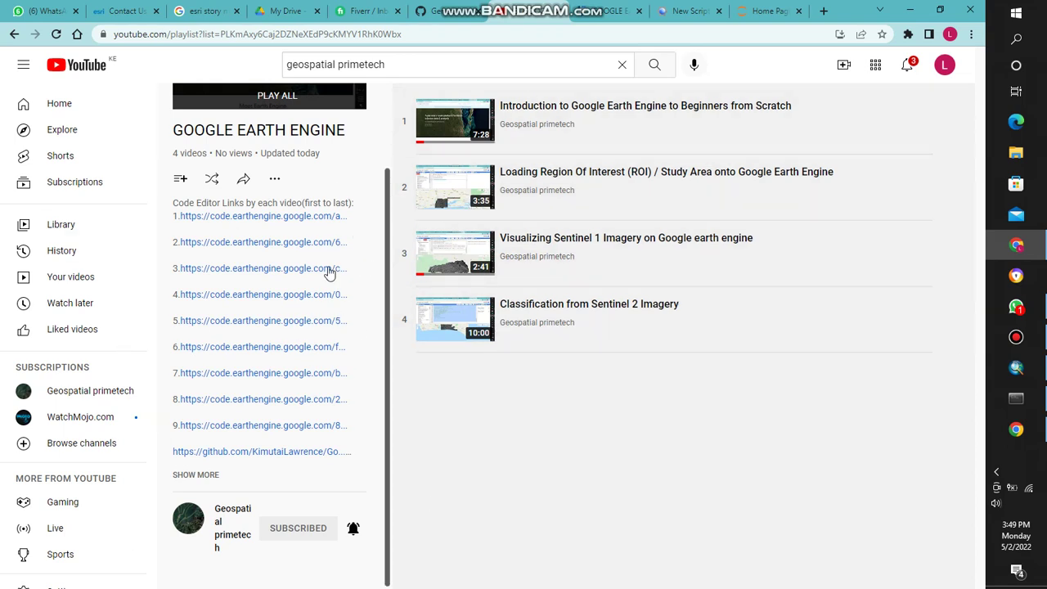
scroll(327, 273, up, 2)
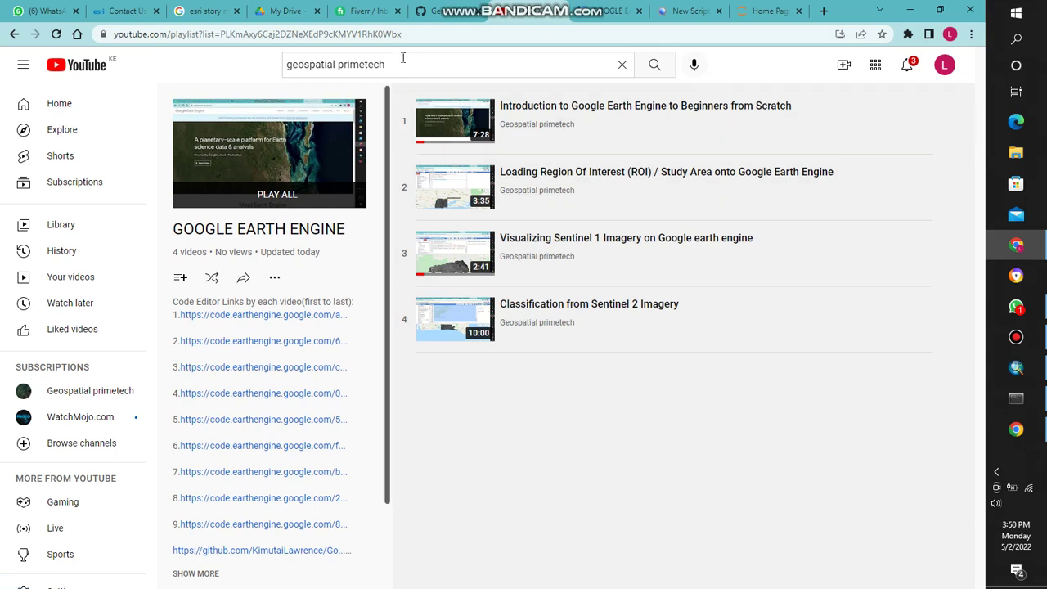
- Rerun the geospatial primetech search and reopen the GOOGLE EARTH ENGINE playlist's four videos
click(403, 59)
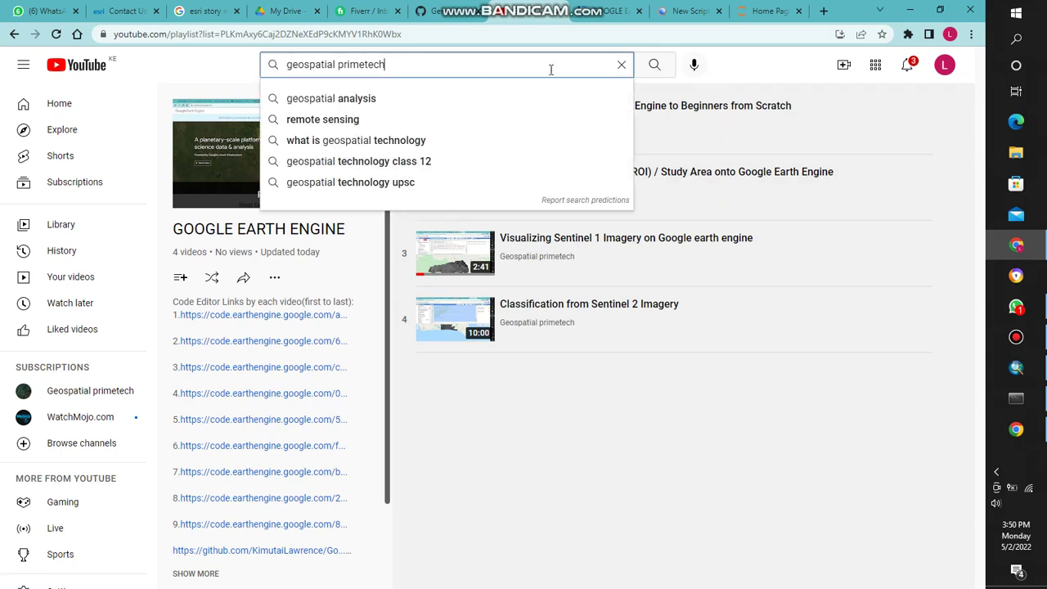
click(654, 63)
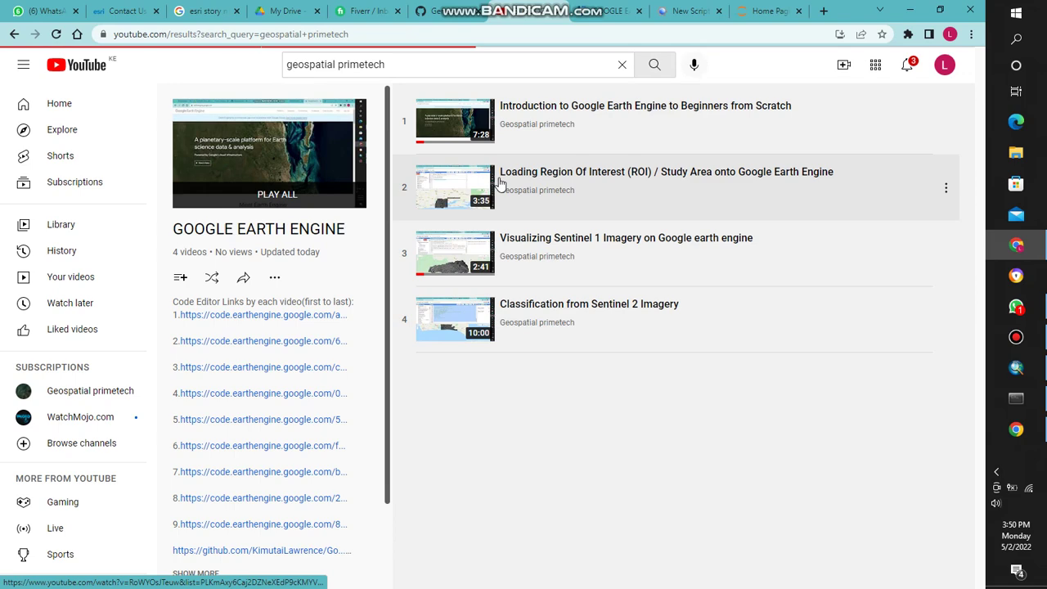
click(468, 328)
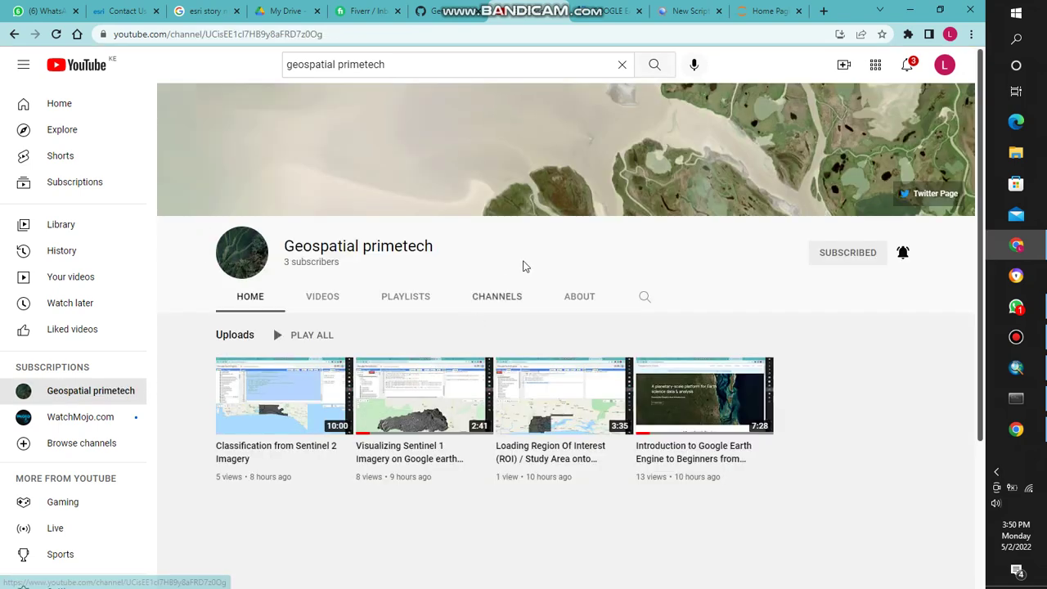
click(436, 305)
scroll(384, 335, down, 2)
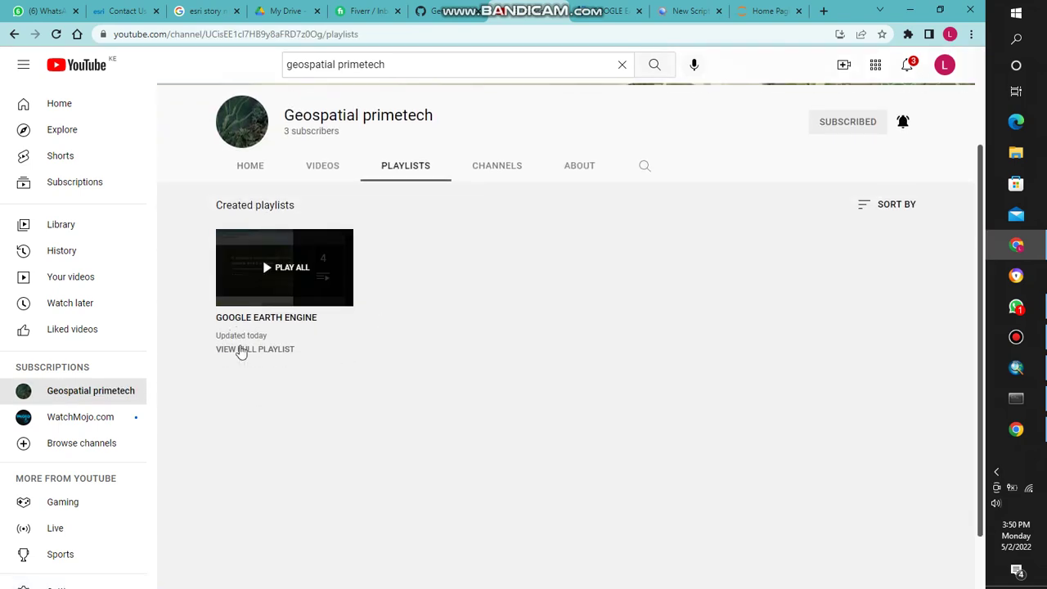
click(242, 350)
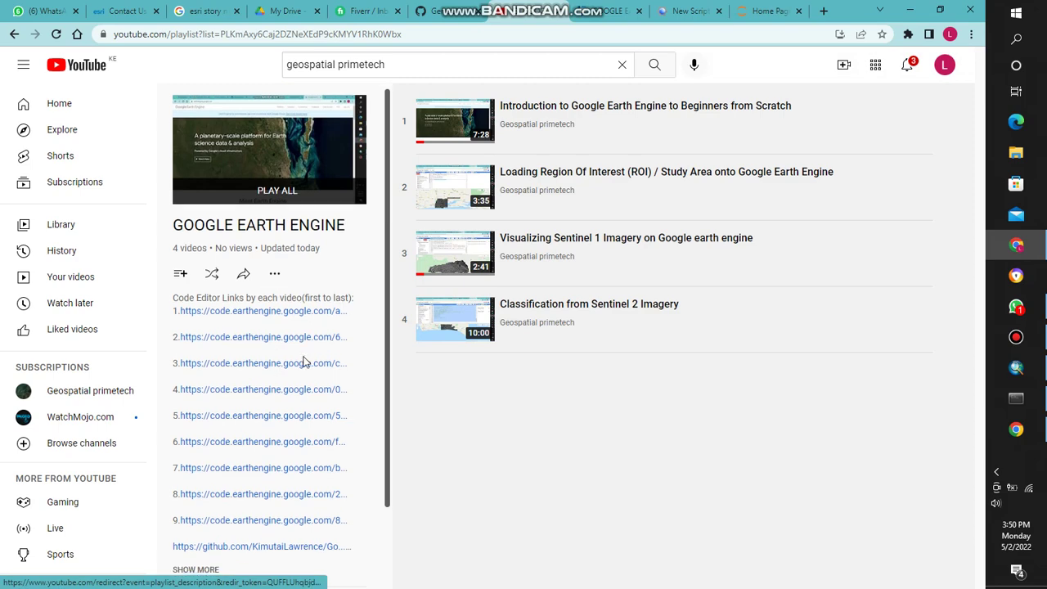
scroll(298, 355, down, 1)
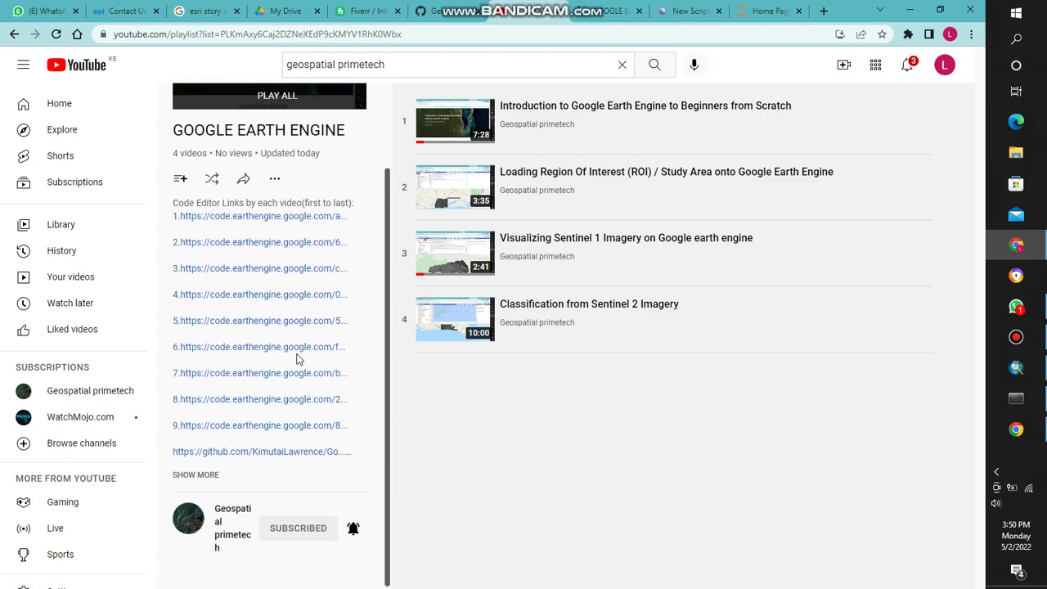
- Bring up the Earth Engine Lagos script and review the Lagos layer and 2017 date filter
click(600, 14)
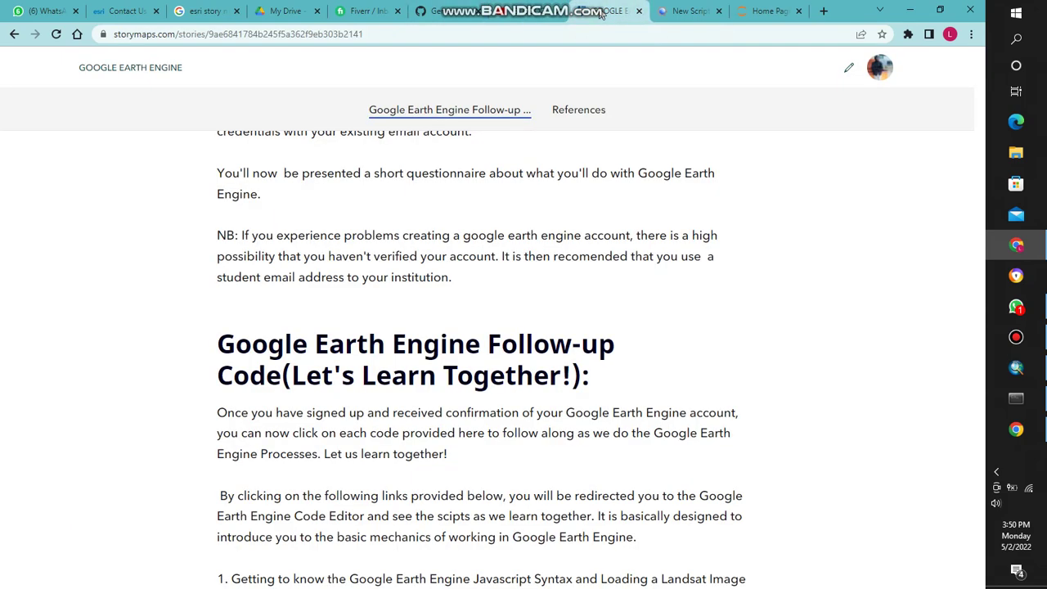
click(687, 11)
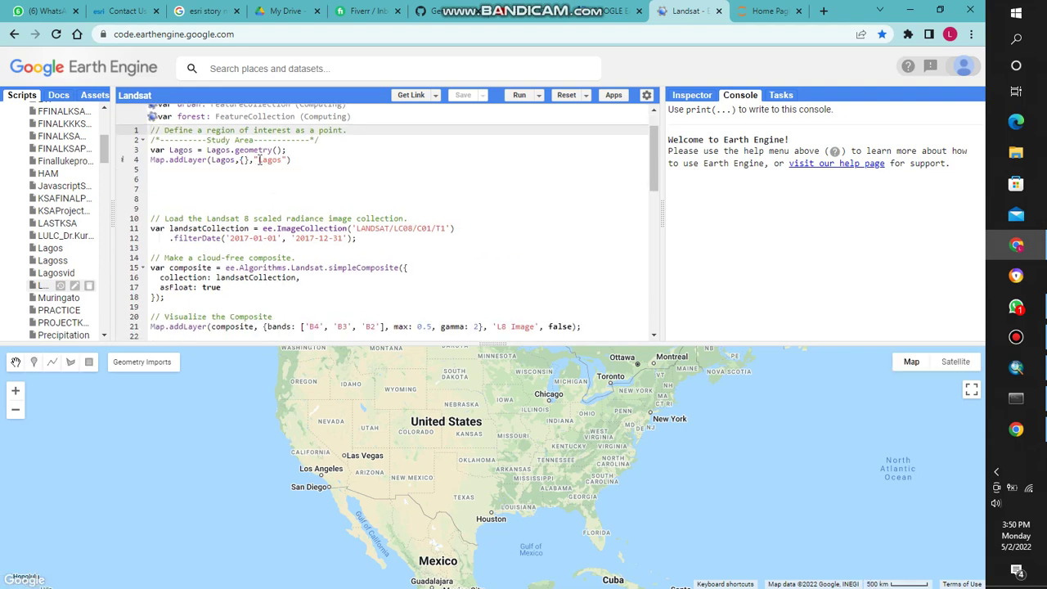
click(299, 152)
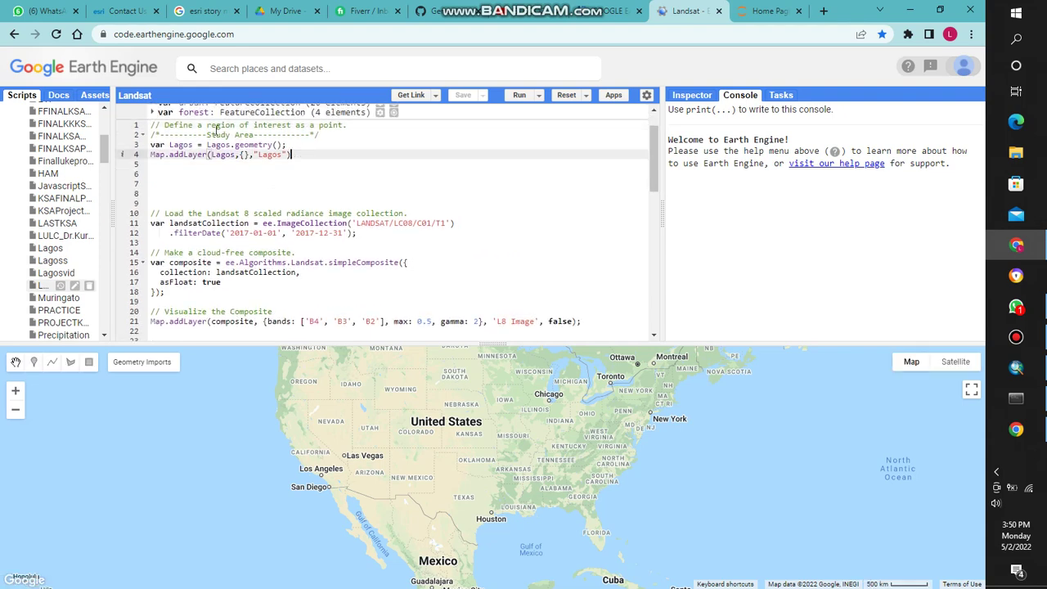
scroll(246, 221, down, 1)
click(352, 193)
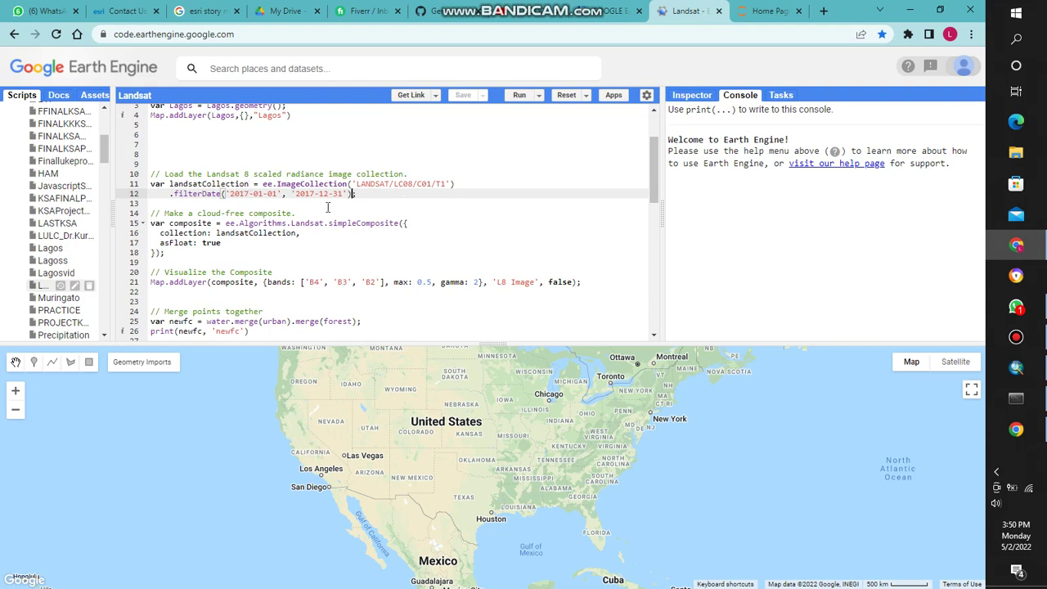
- Review the cloud-free composite, its display line and the merge-points comment
scroll(362, 198, down, 1)
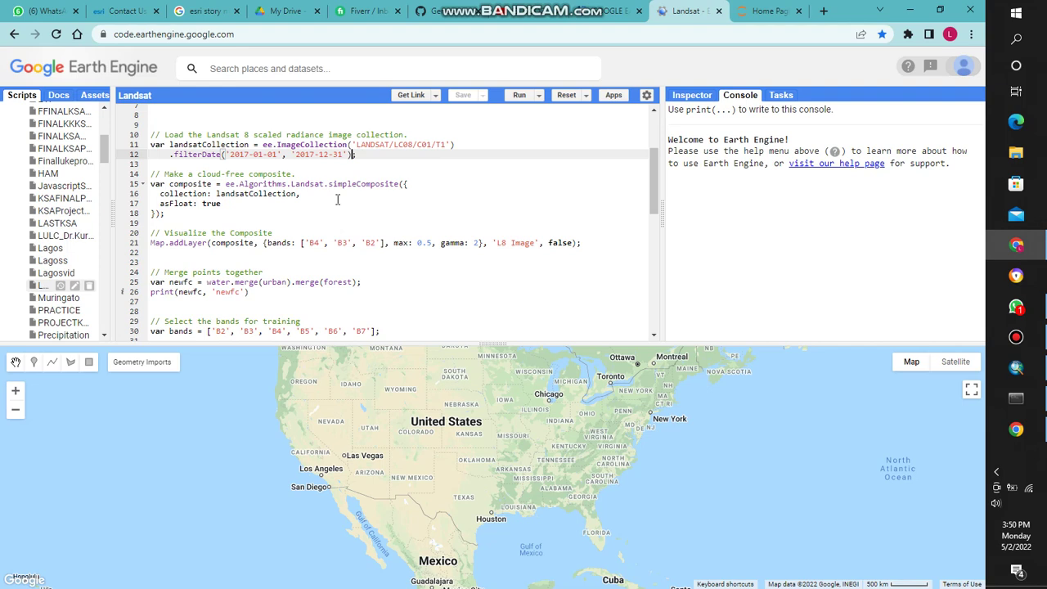
scroll(337, 198, down, 1)
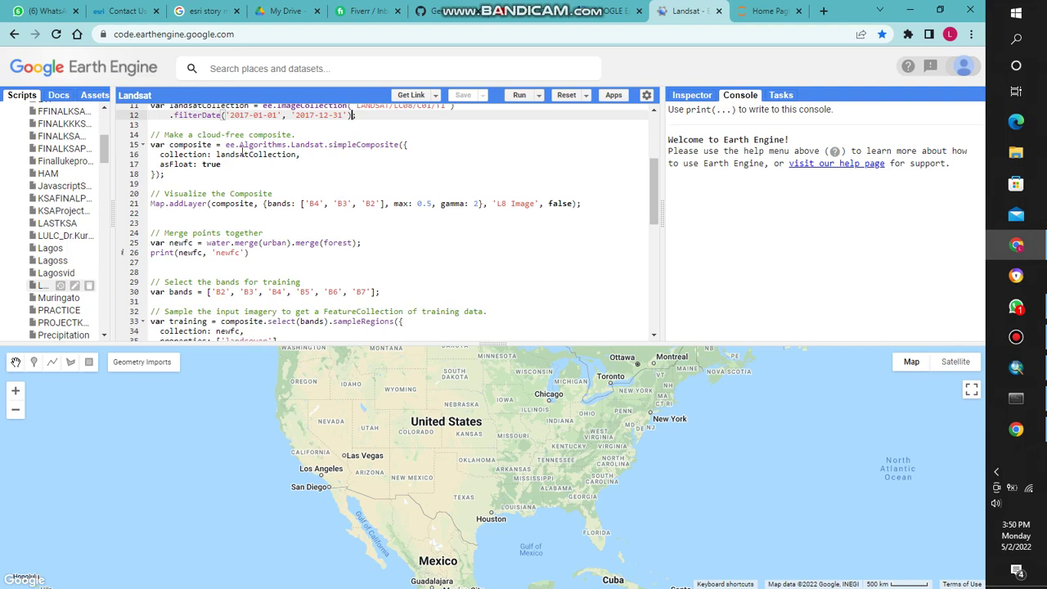
click(265, 171)
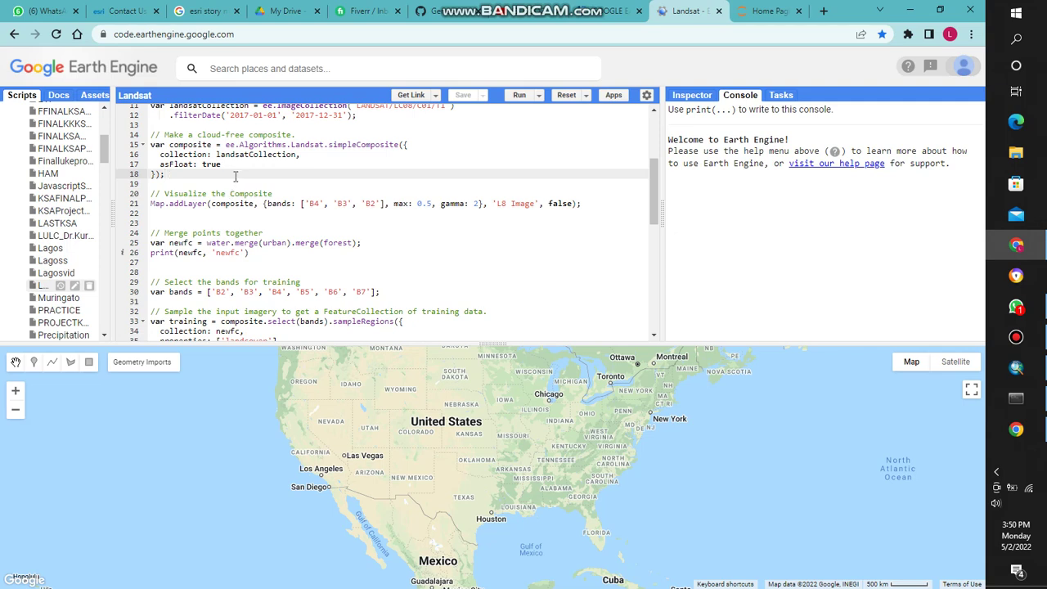
click(580, 205)
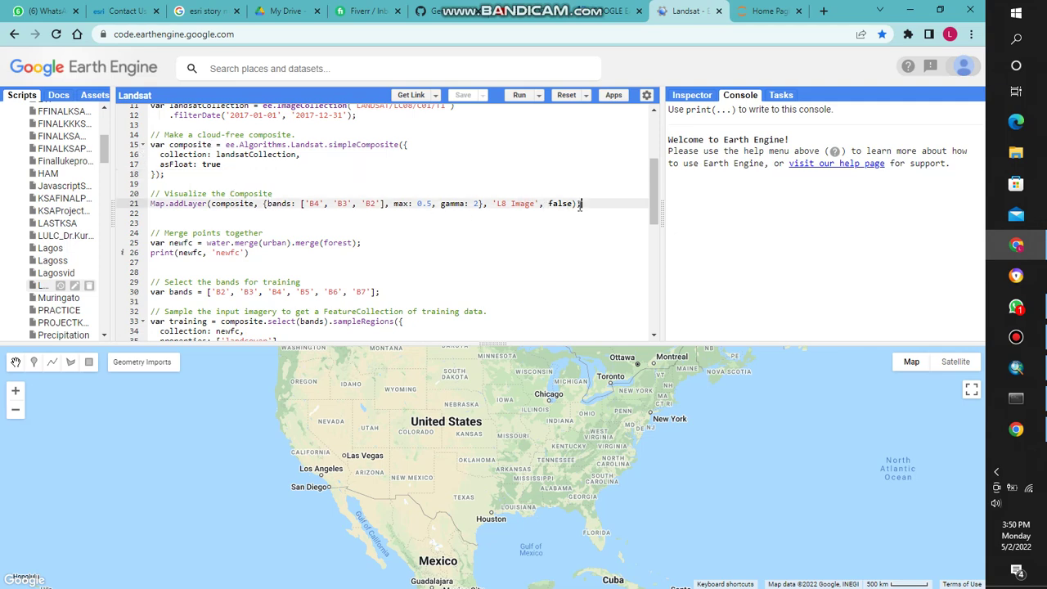
scroll(371, 278, down, 2)
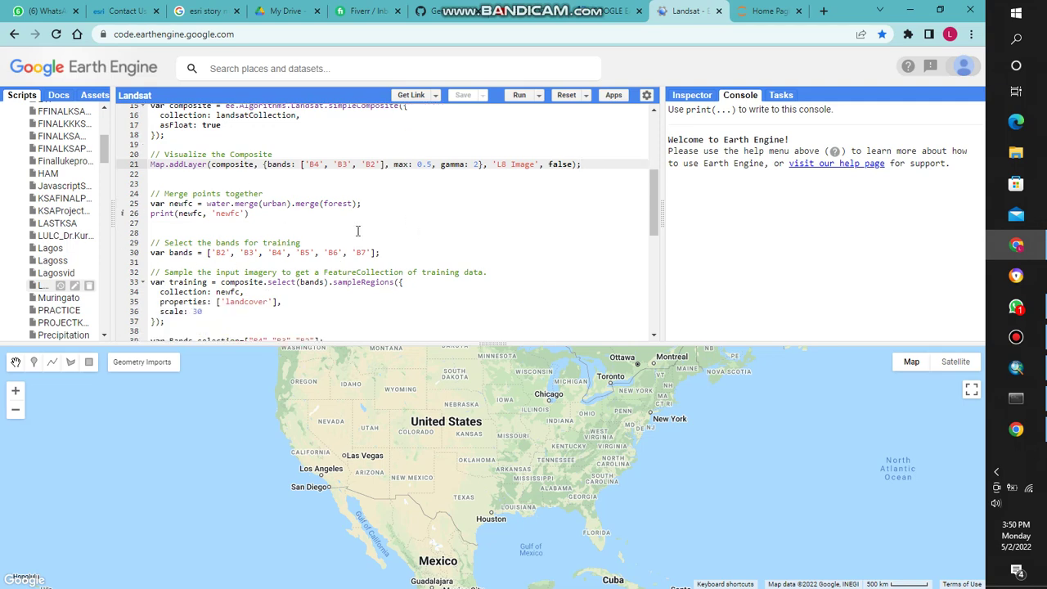
click(270, 193)
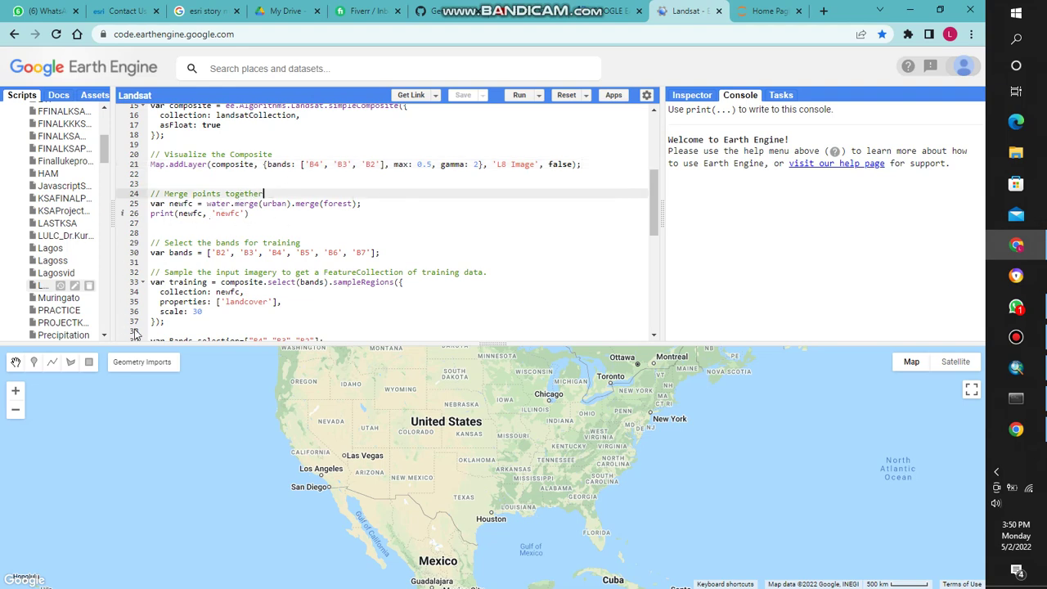
mouse_move(141, 362)
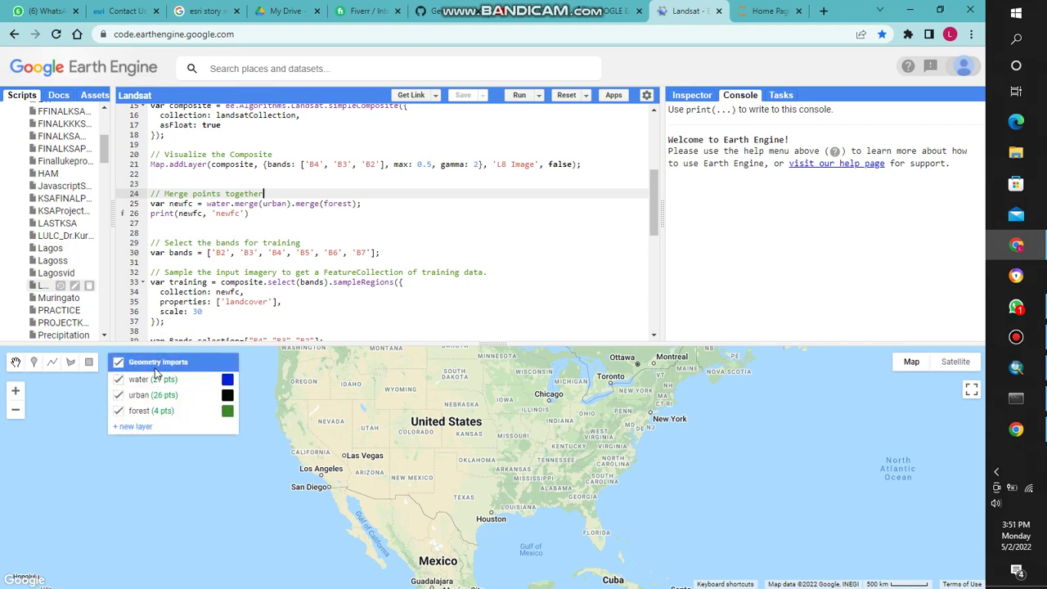
click(134, 427)
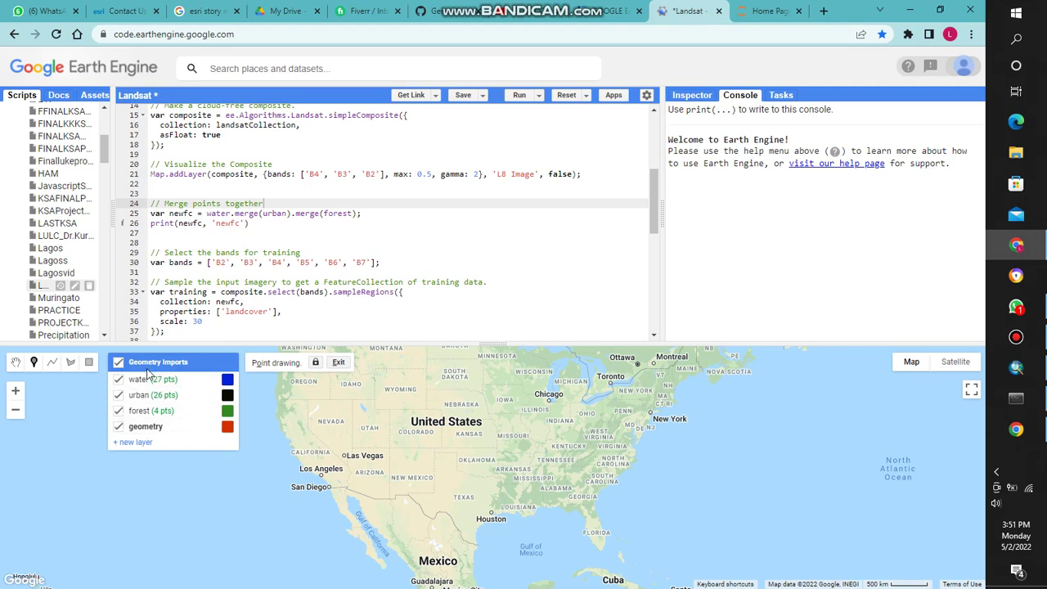
click(189, 427)
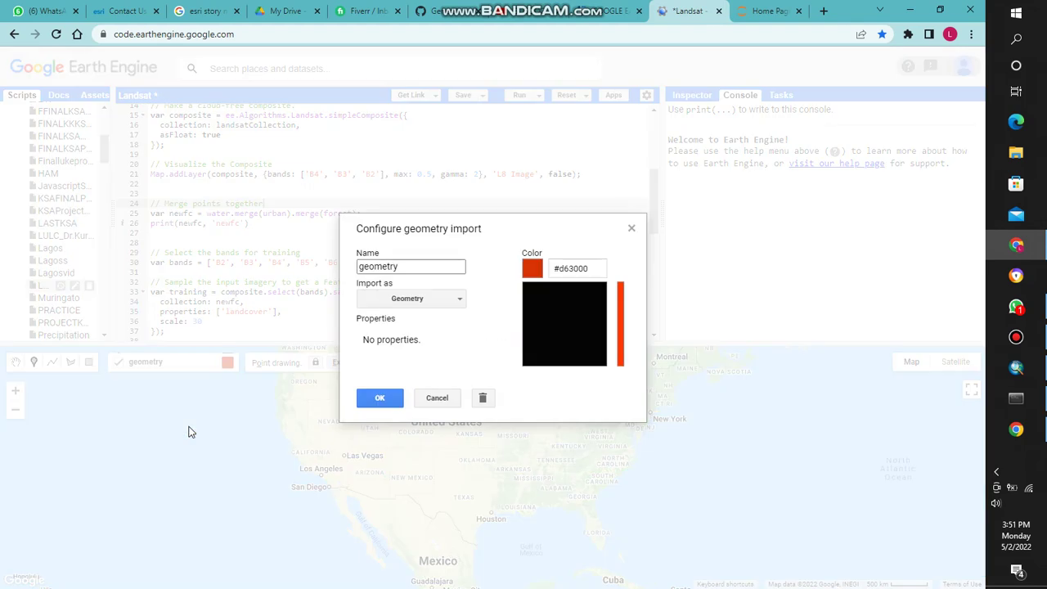
drag(404, 266, 331, 264)
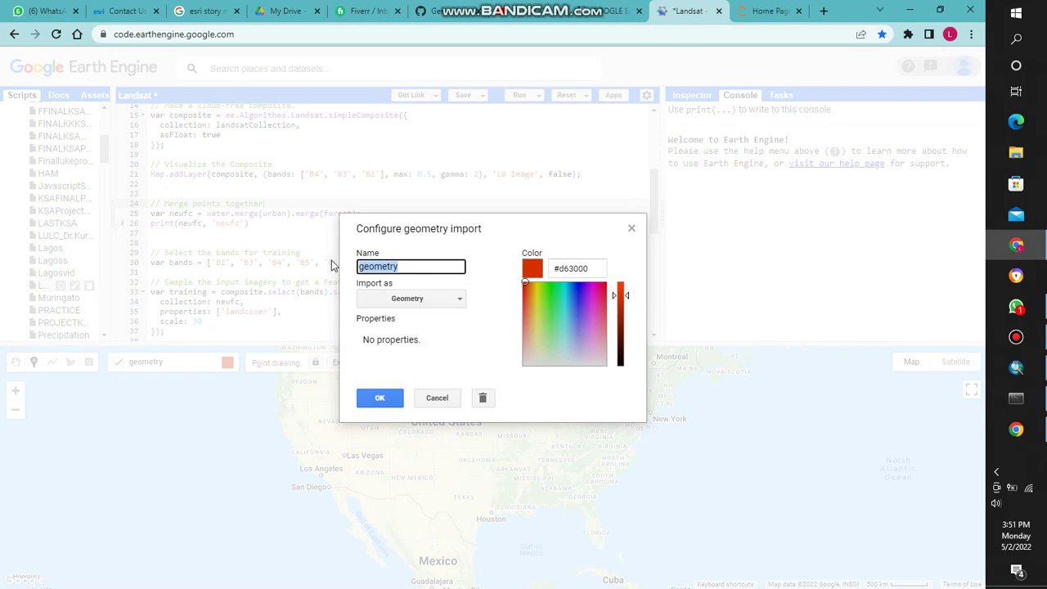
text(wate)
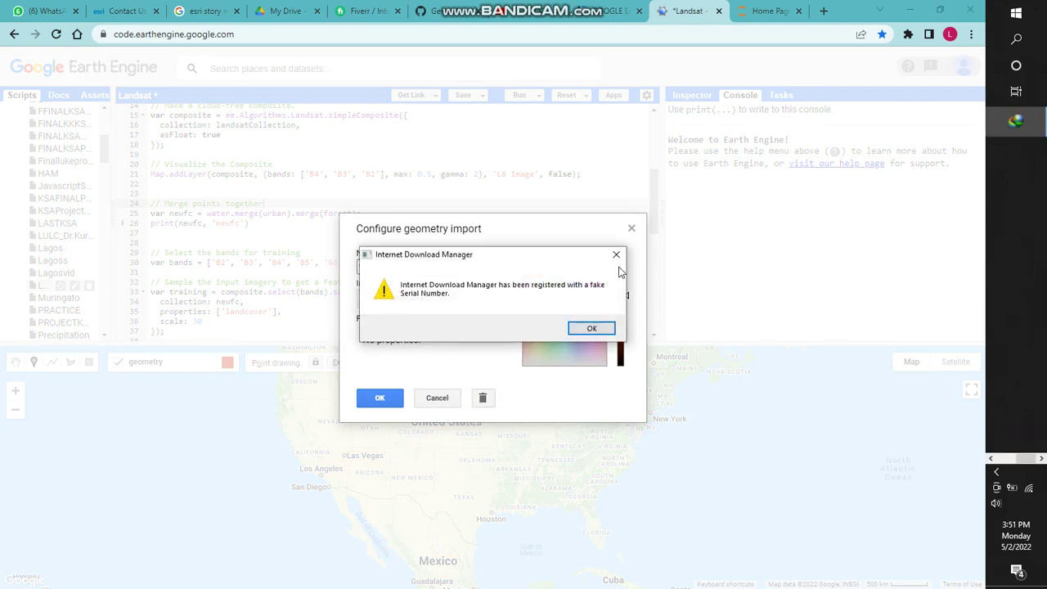
click(592, 328)
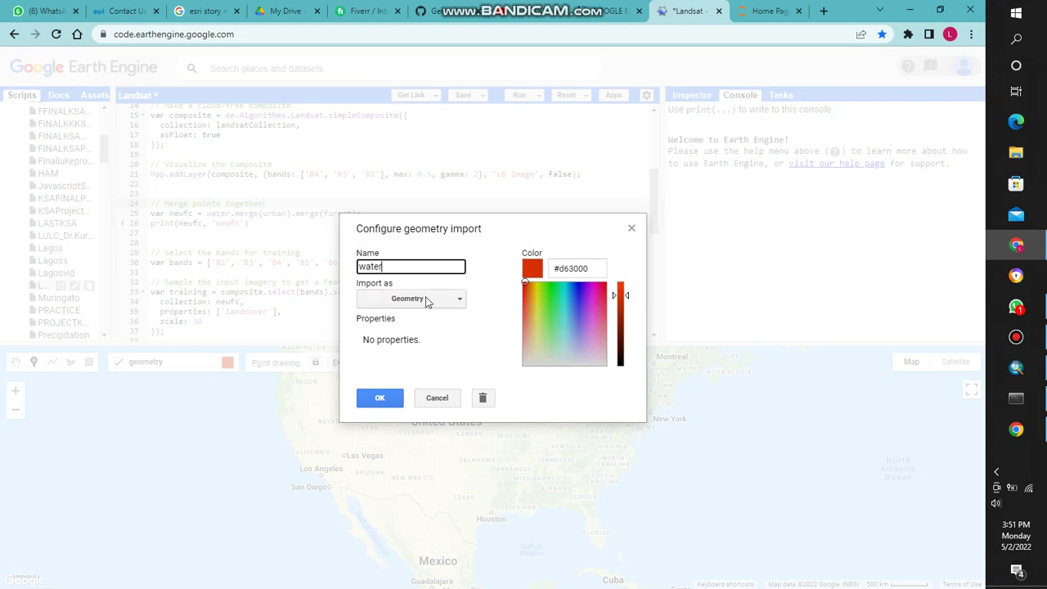
click(427, 299)
click(419, 356)
click(472, 348)
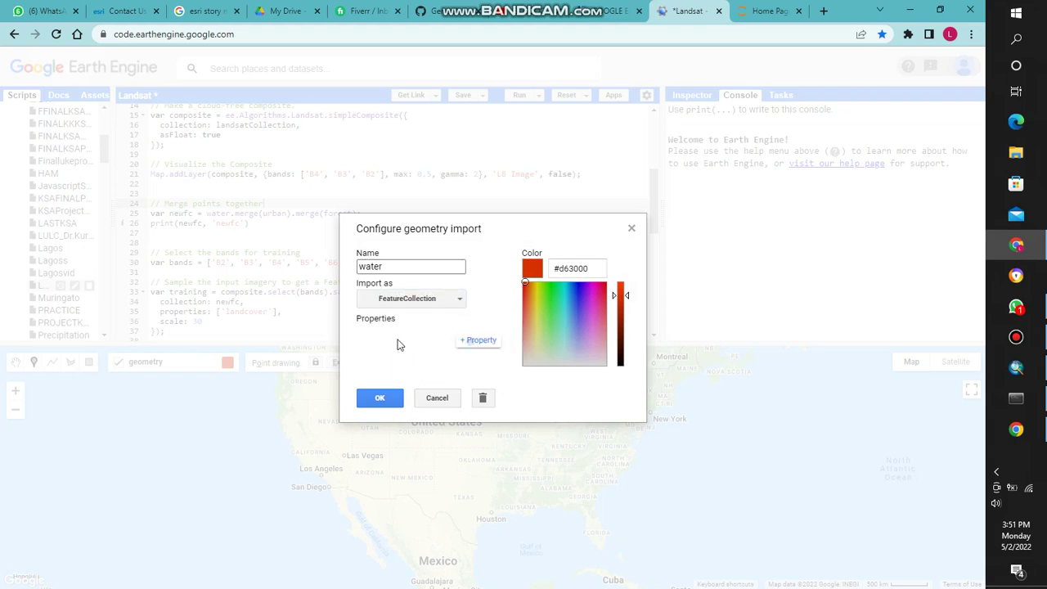
click(372, 351)
text(landcover)
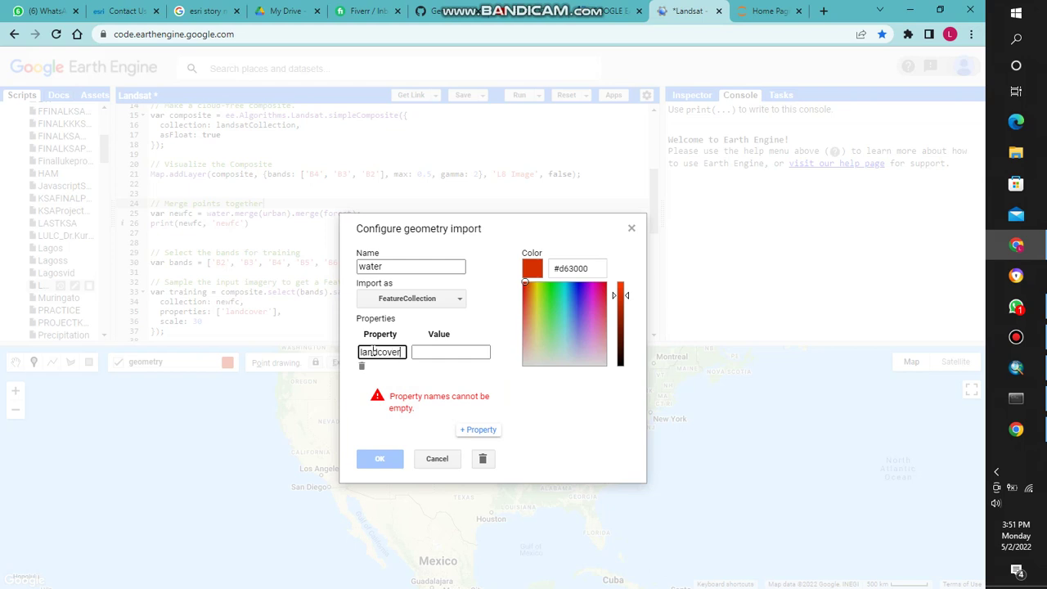
click(444, 351)
text(0)
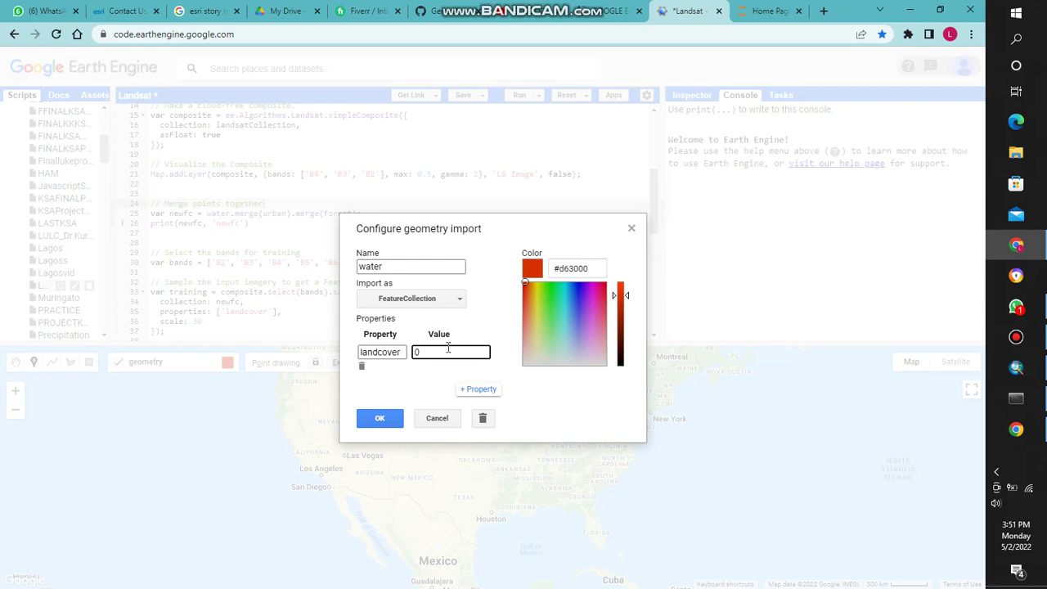
click(436, 421)
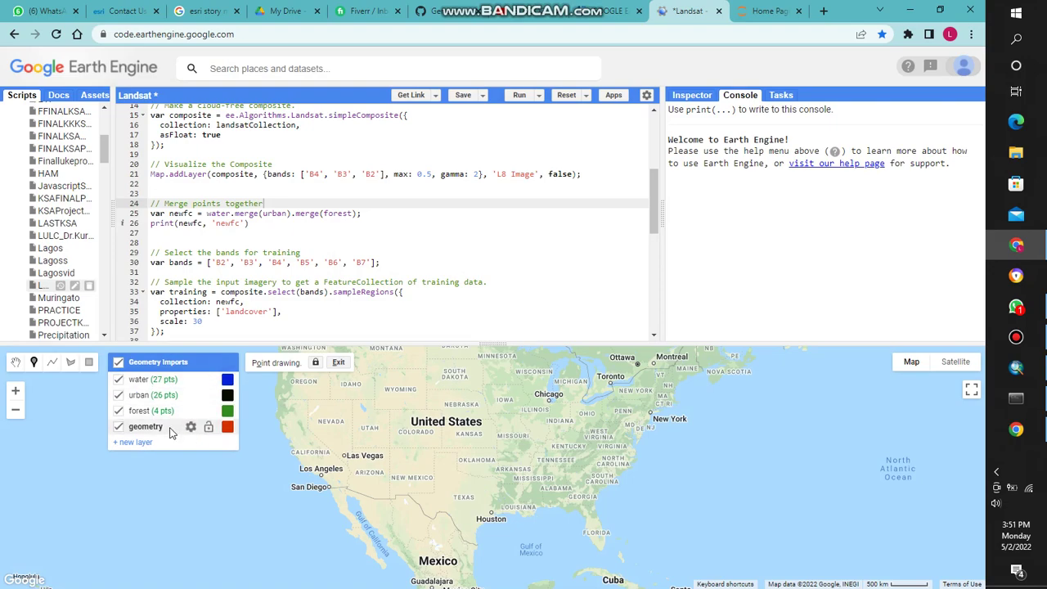
click(190, 428)
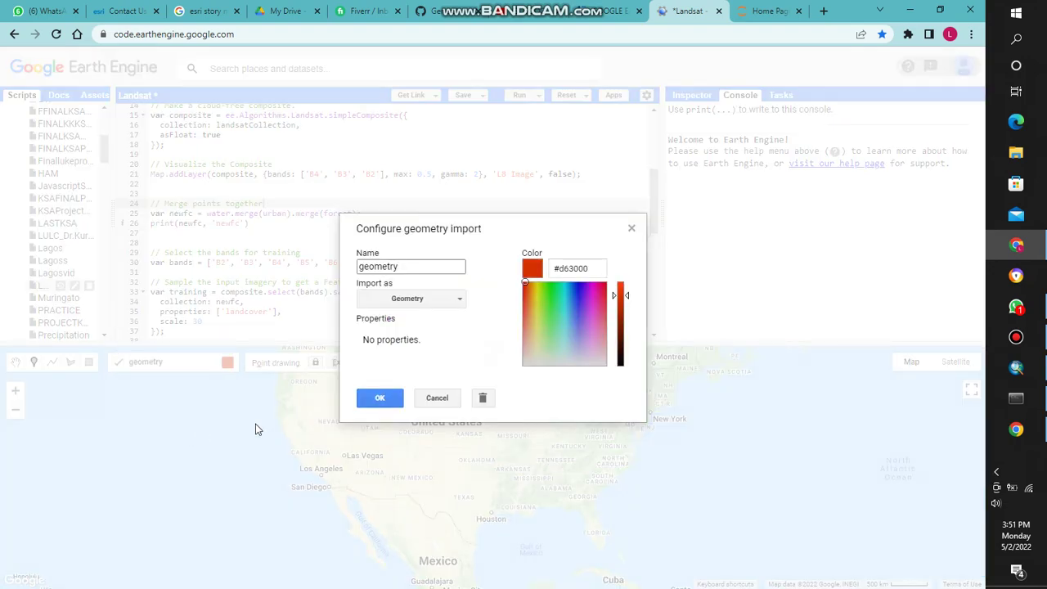
click(482, 397)
click(577, 350)
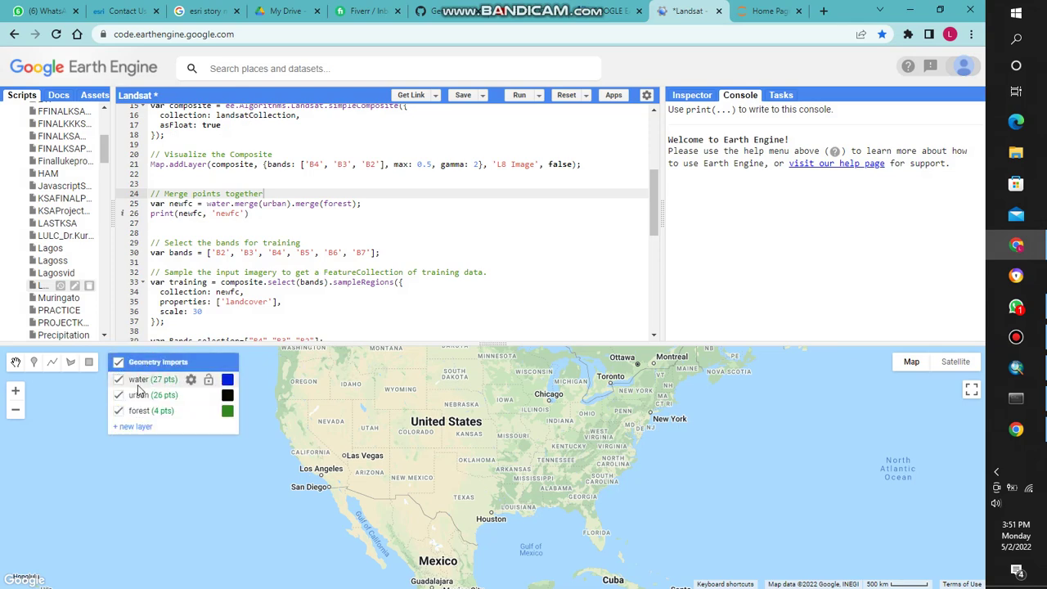
mouse_move(141, 361)
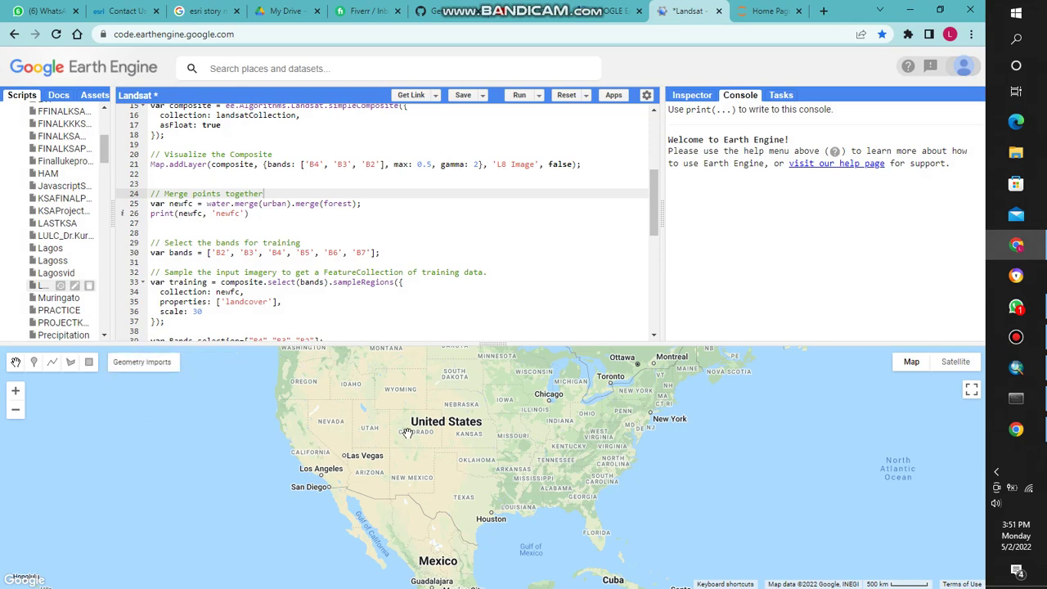
- Pan and zoom the map from North America to Lagos until the training points separate
drag(319, 391, 80, 344)
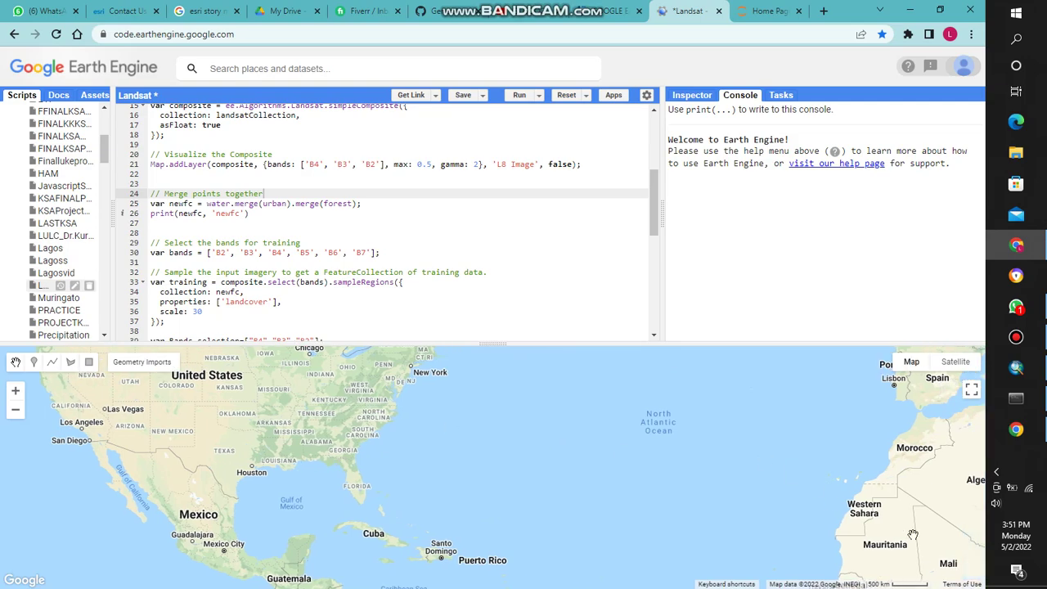
drag(913, 534, 785, 523)
scroll(491, 532, up, 2)
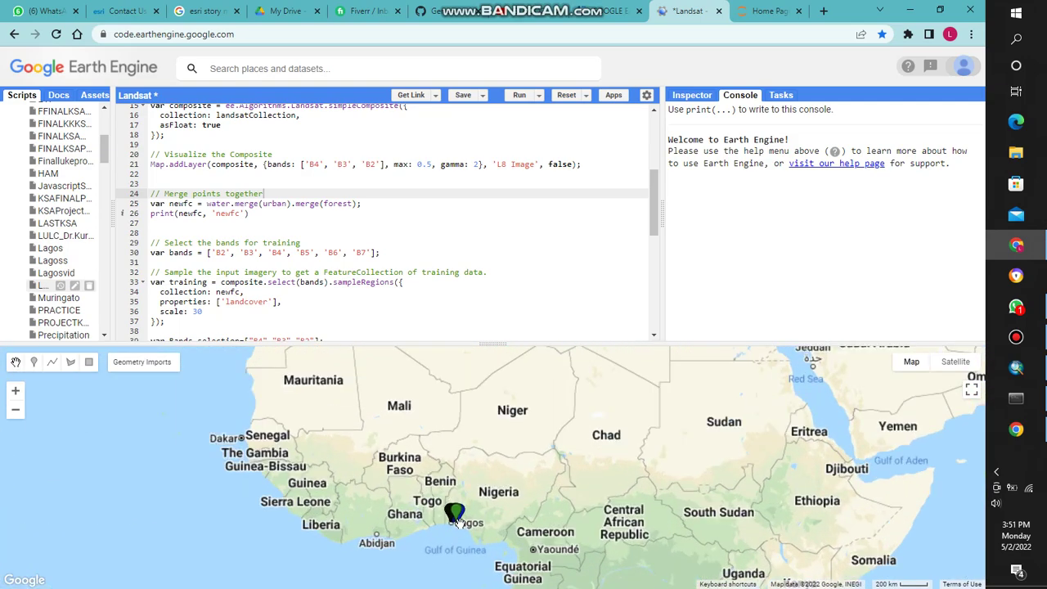
scroll(454, 515, up, 1)
scroll(426, 517, up, 1)
scroll(401, 519, up, 1)
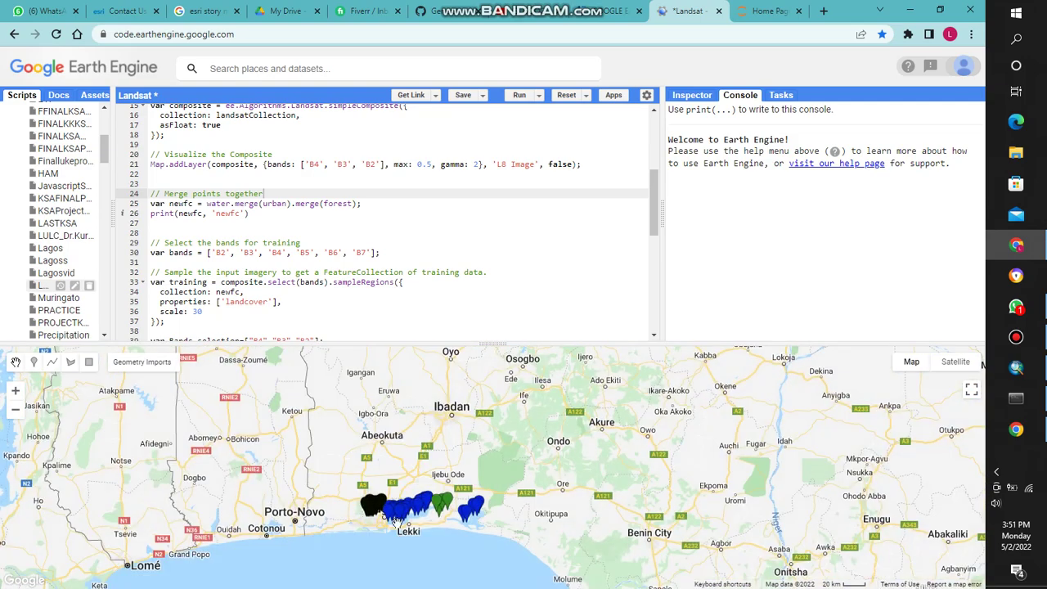
scroll(396, 520, up, 2)
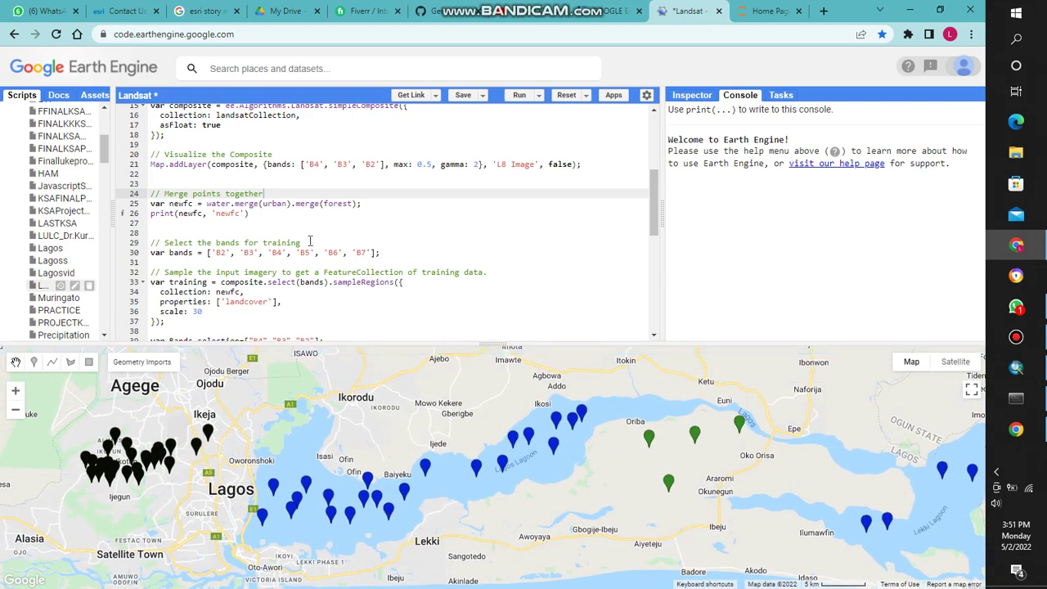
scroll(279, 243, down, 1)
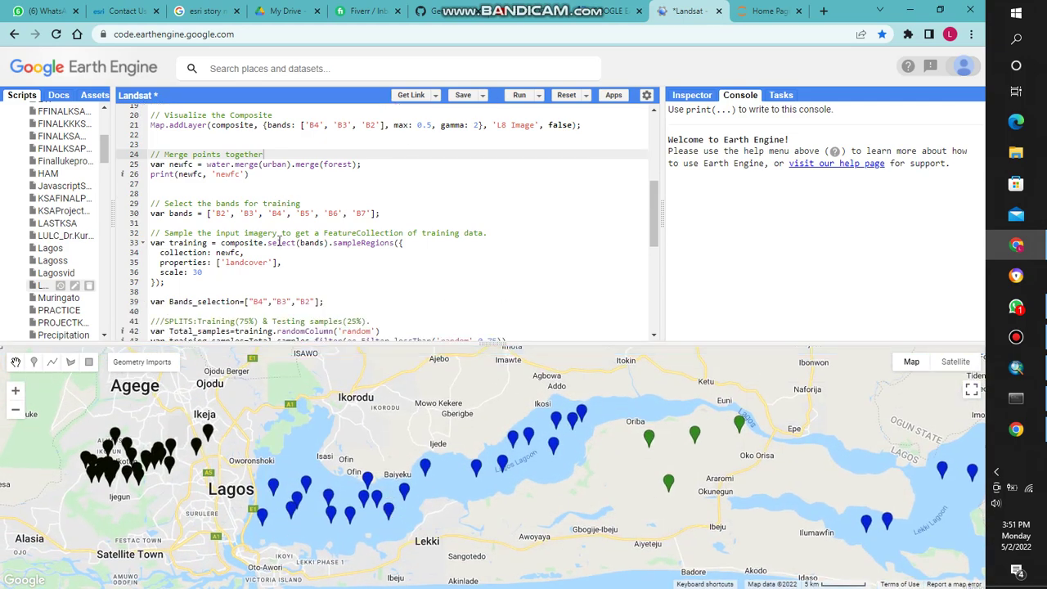
- Run the script and read the RF error matrix and 0.947 accuracy in the Console
click(518, 96)
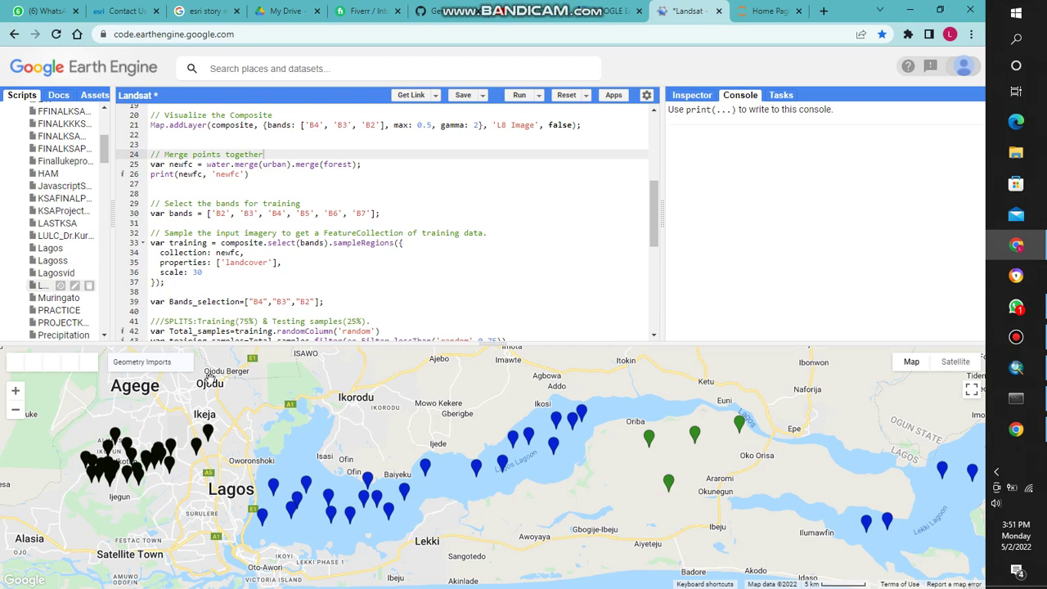
scroll(578, 451, down, 1)
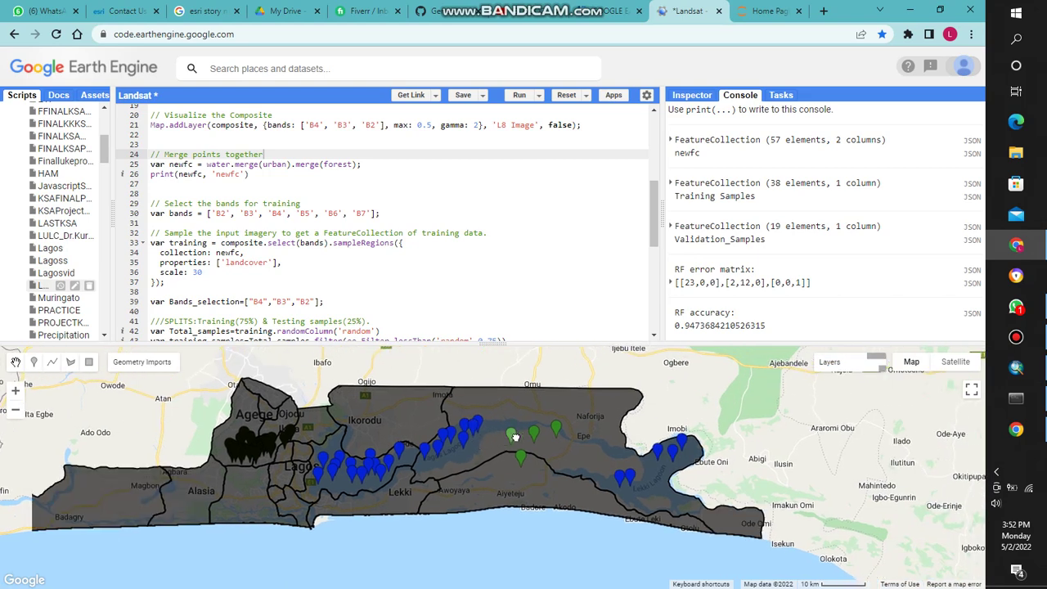
drag(498, 439, 255, 418)
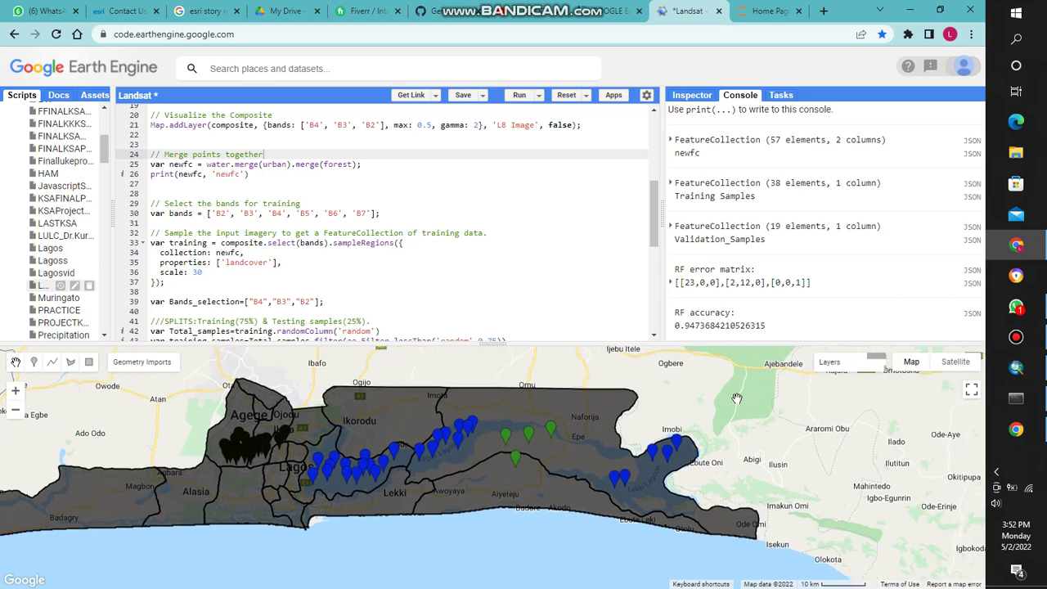
mouse_move(829, 362)
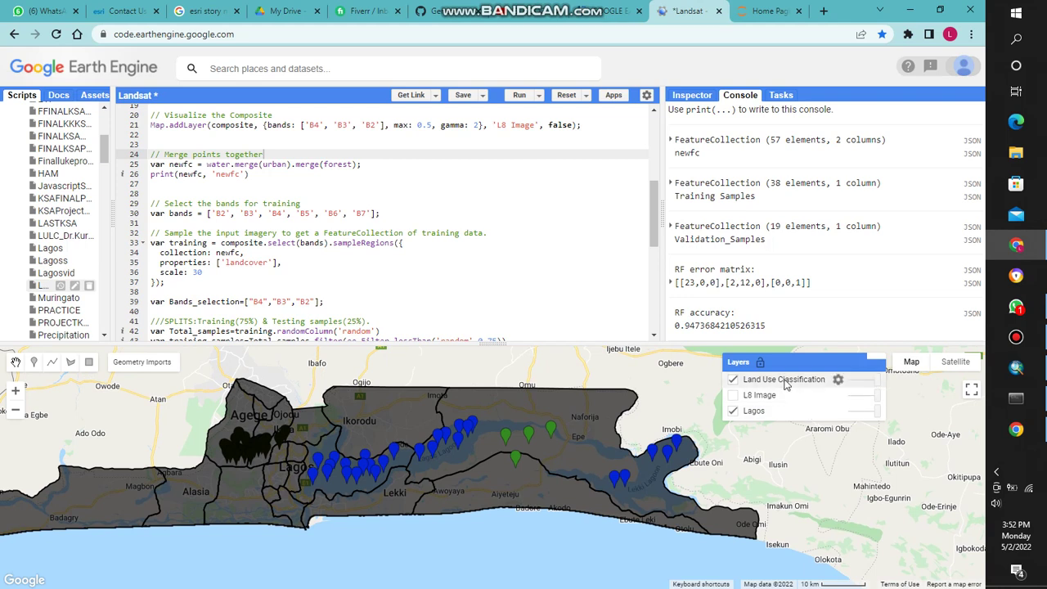
- Show L8 Image, hide Land Use Classification, and zoom into Lagos Lagoon
click(777, 395)
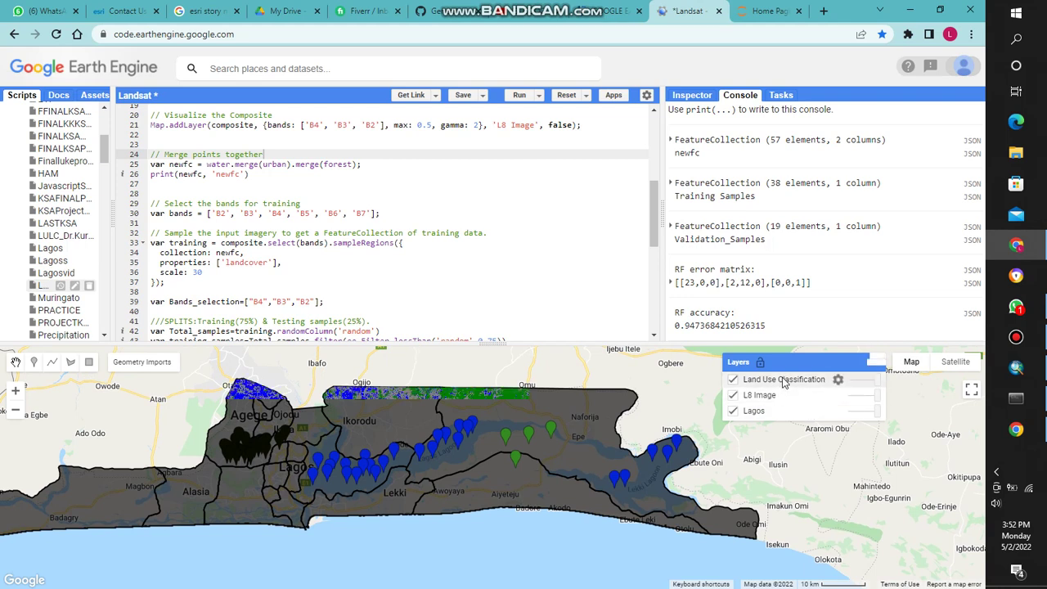
click(783, 379)
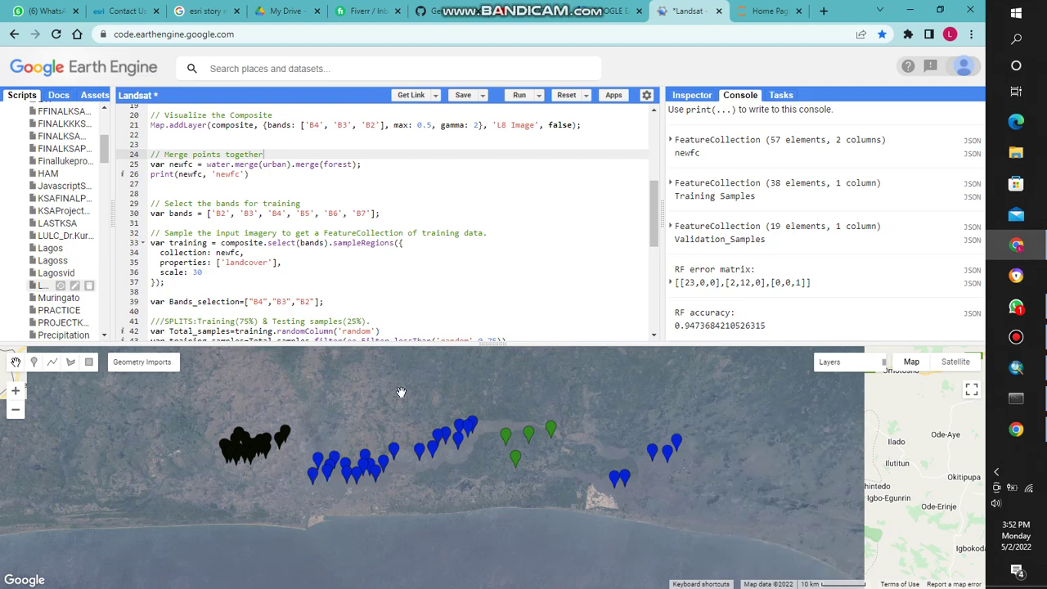
scroll(521, 404, up, 3)
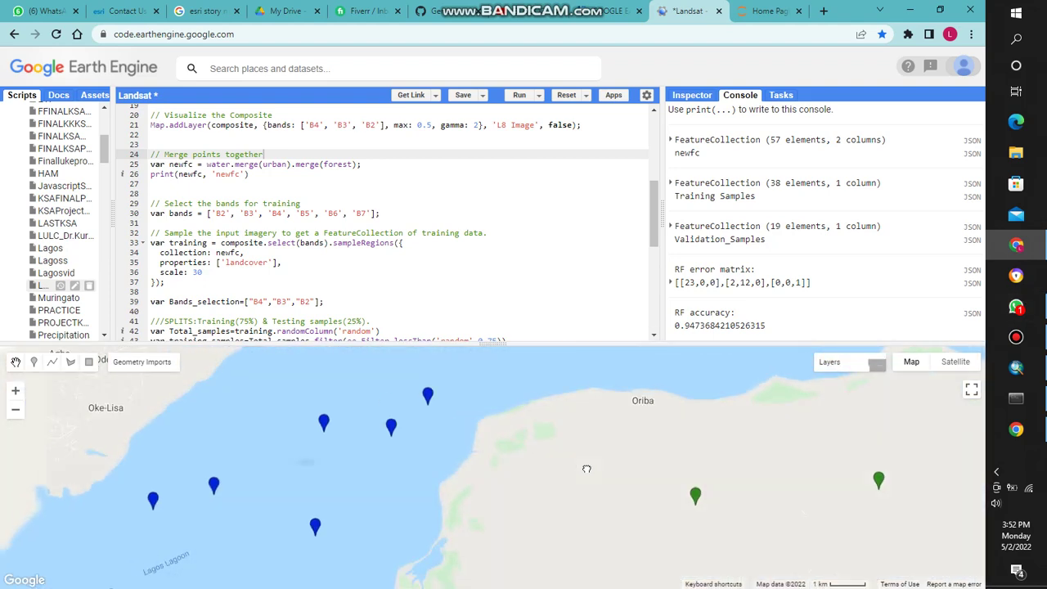
drag(586, 469, 632, 449)
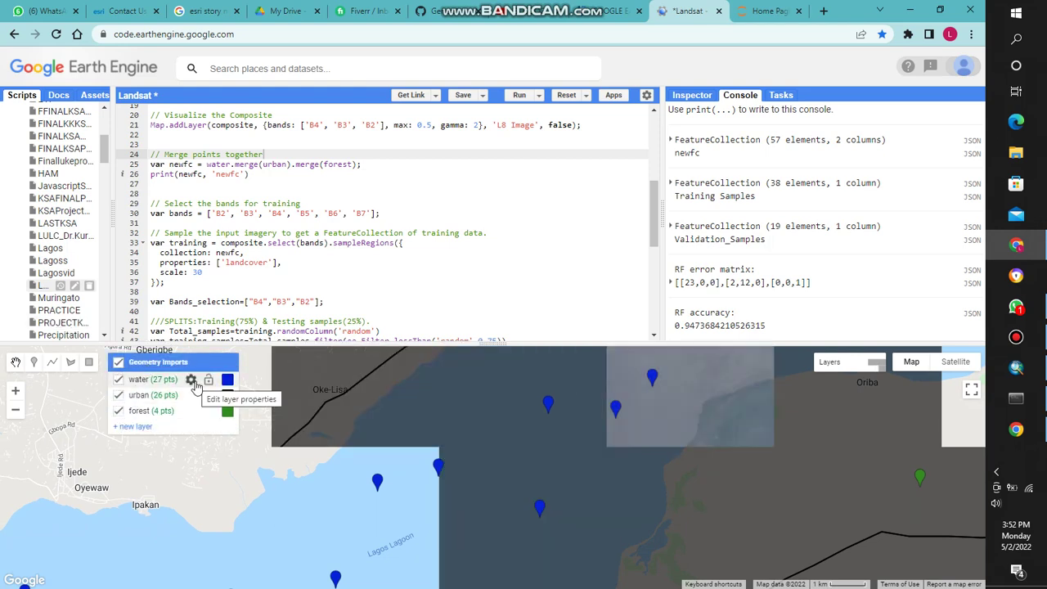
- Add one more water training point on the lagoon and select the forest layer
click(34, 362)
click(550, 435)
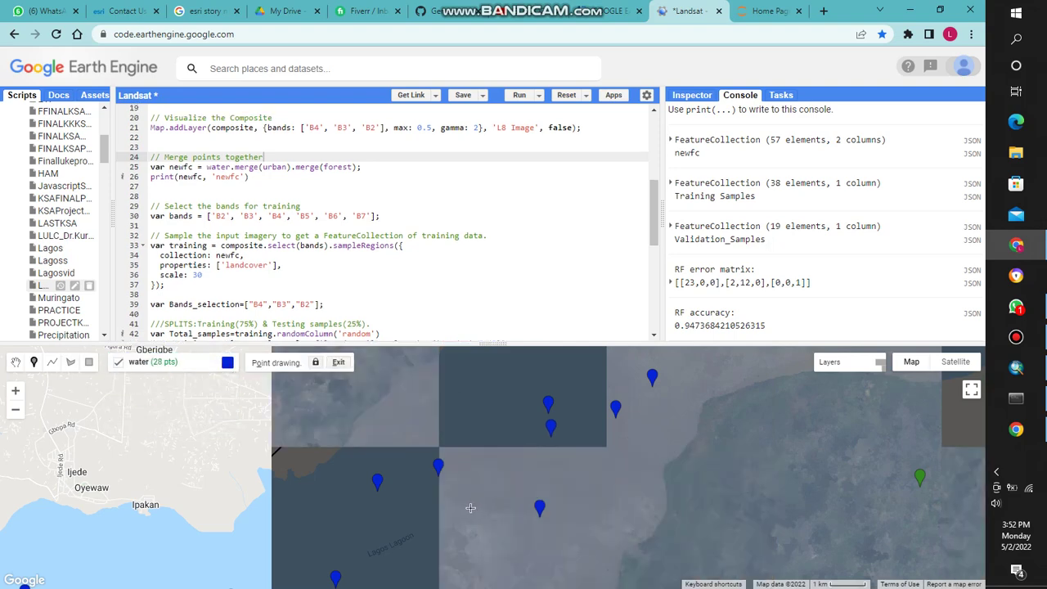
scroll(473, 501, down, 1)
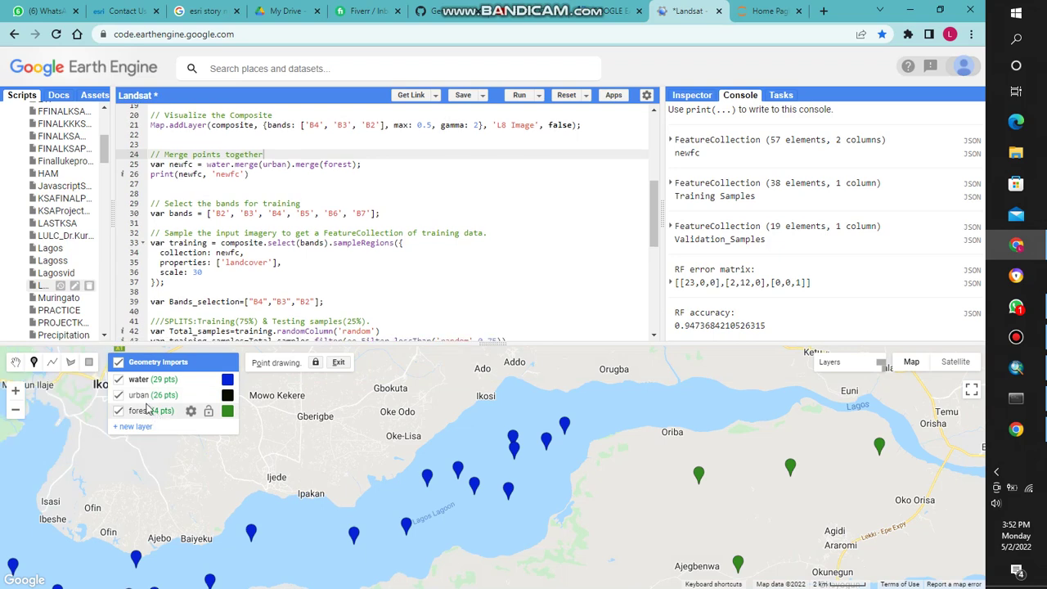
click(147, 395)
scroll(448, 478, down, 1)
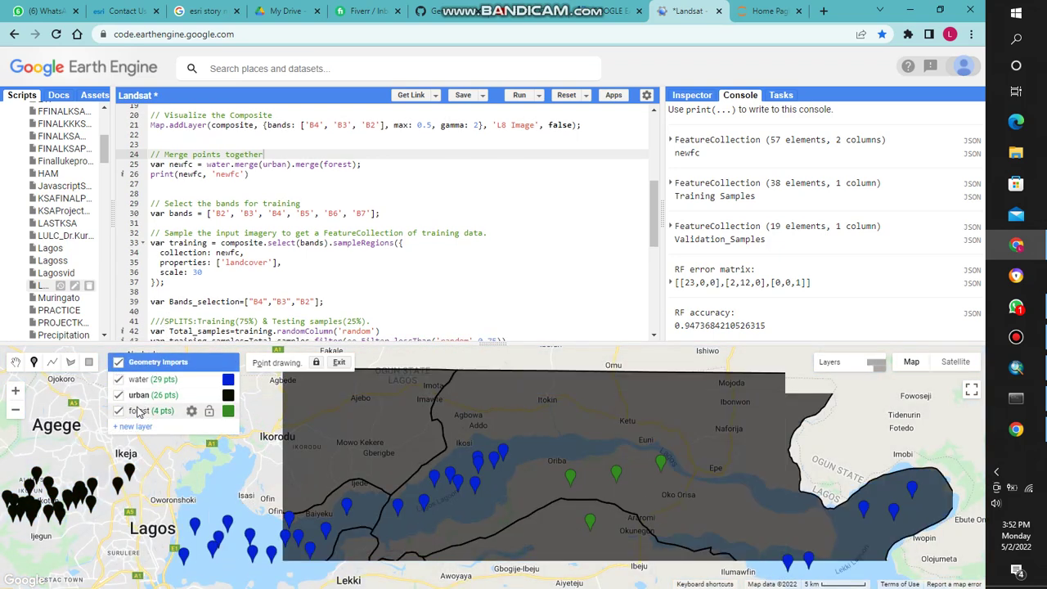
click(137, 413)
scroll(553, 473, down, 1)
scroll(553, 472, down, 1)
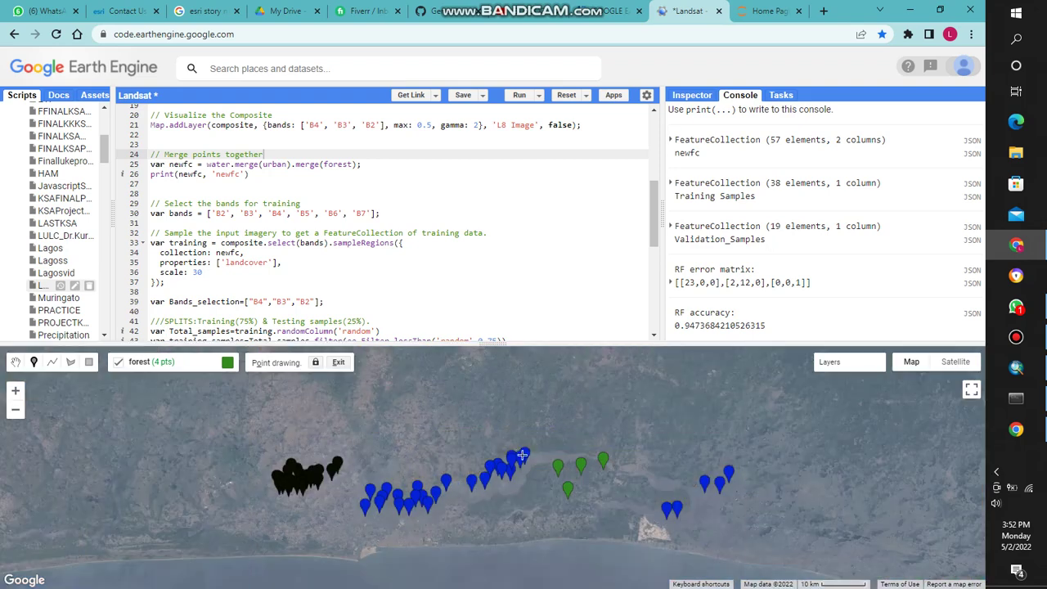
- Place three forest points on vegetation north of the lagoon and rerun the script
click(570, 414)
click(550, 417)
scroll(549, 413, up, 1)
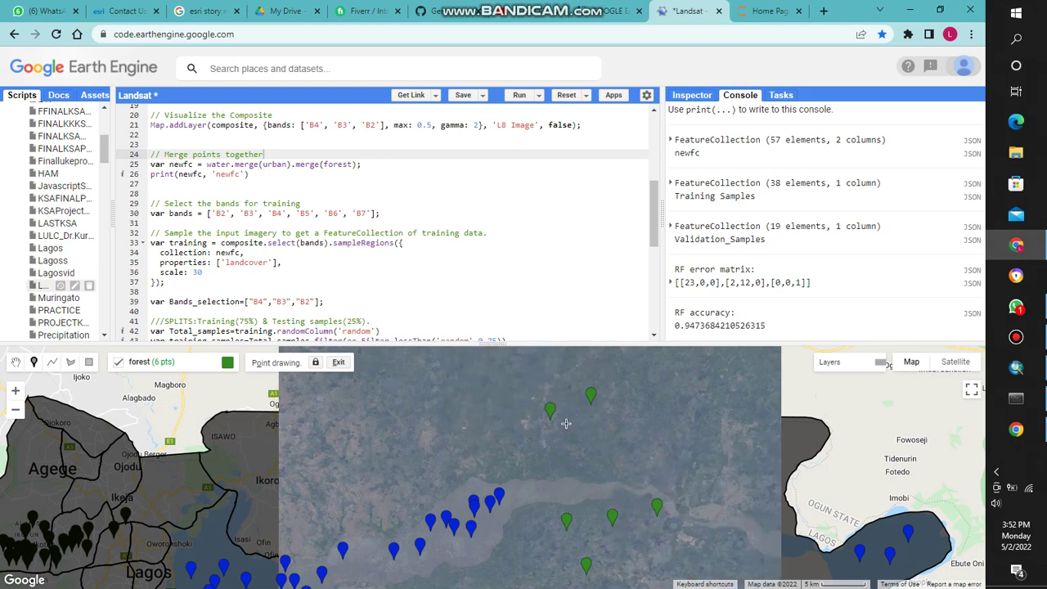
click(578, 402)
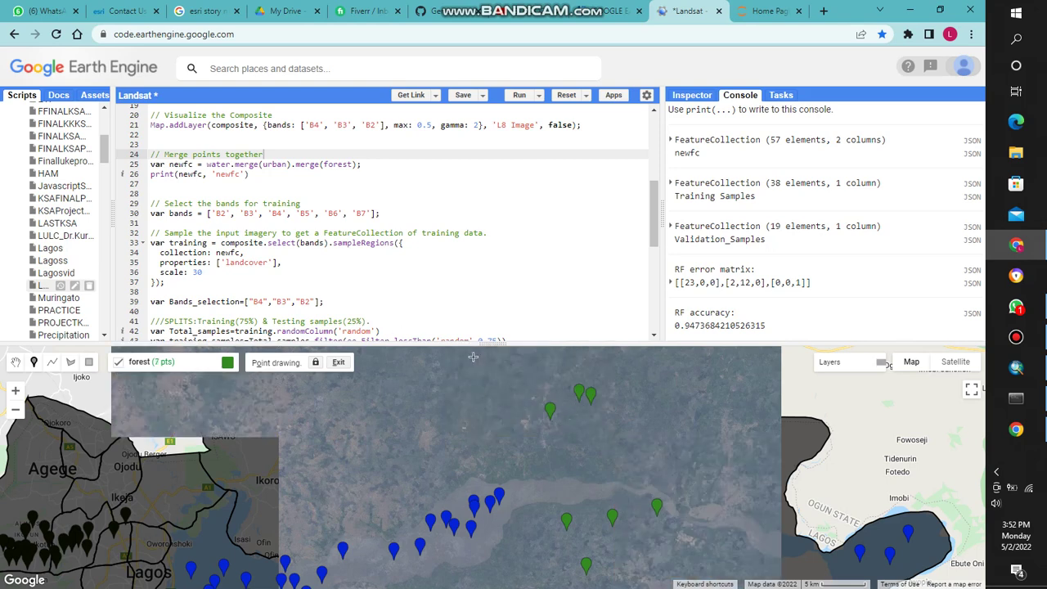
click(519, 95)
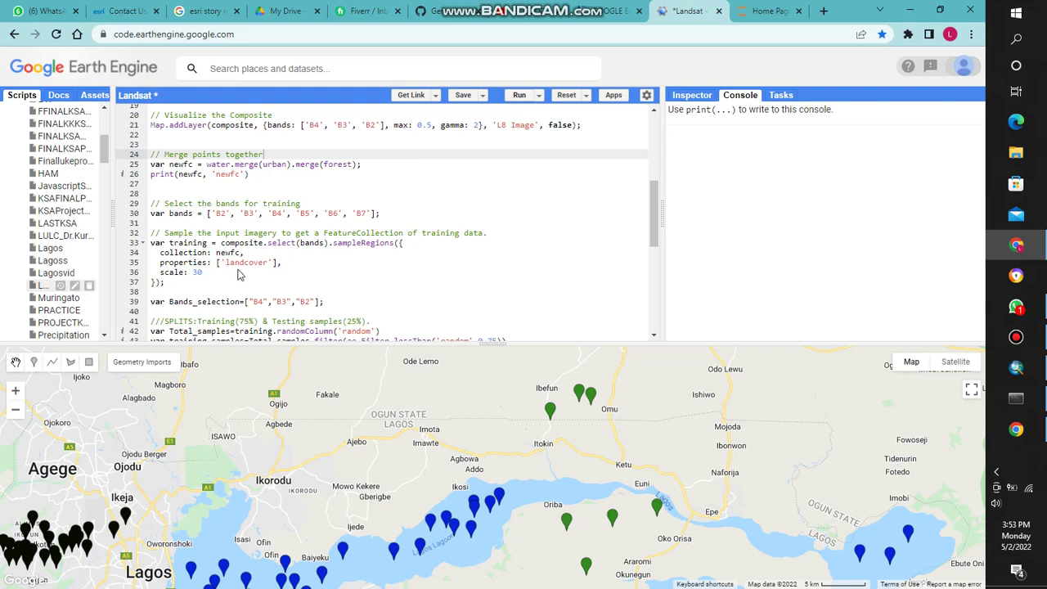
- Check the landcover property in the code and the water import's landcover = 0 setting, unchanged
scroll(237, 270, down, 2)
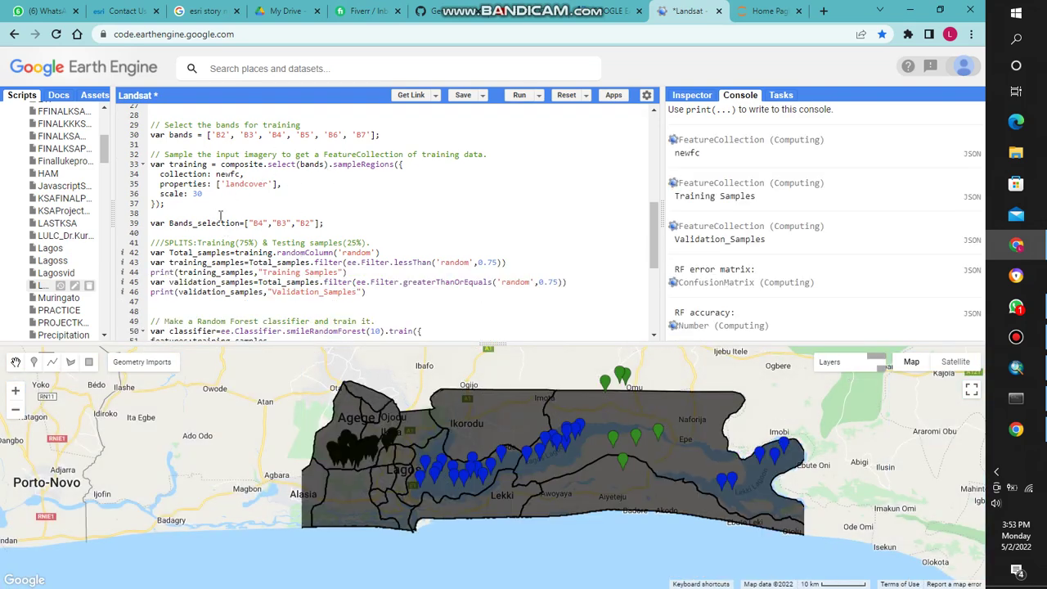
drag(327, 223, 151, 213)
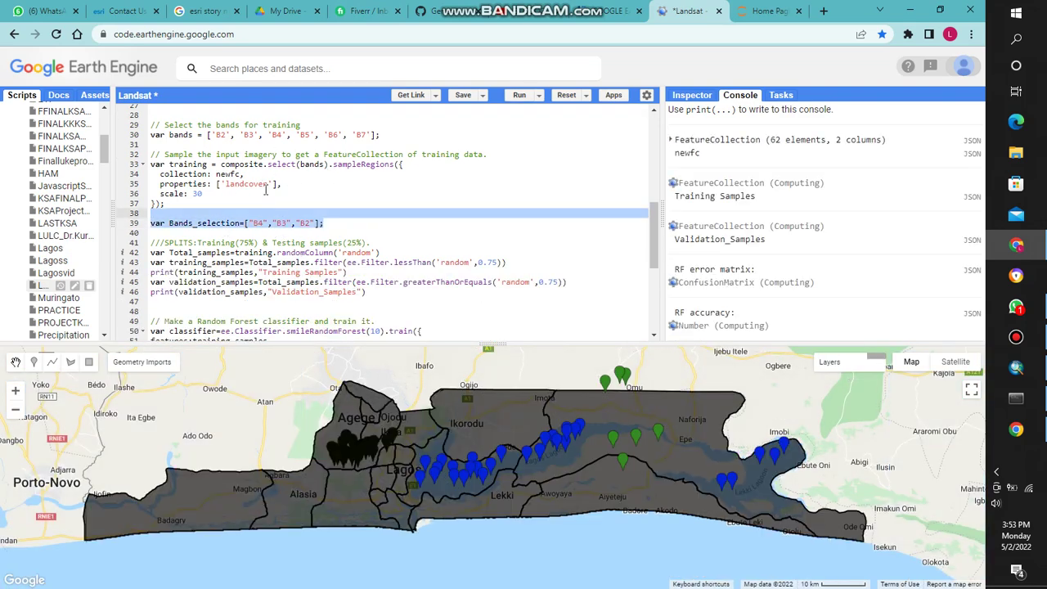
click(238, 184)
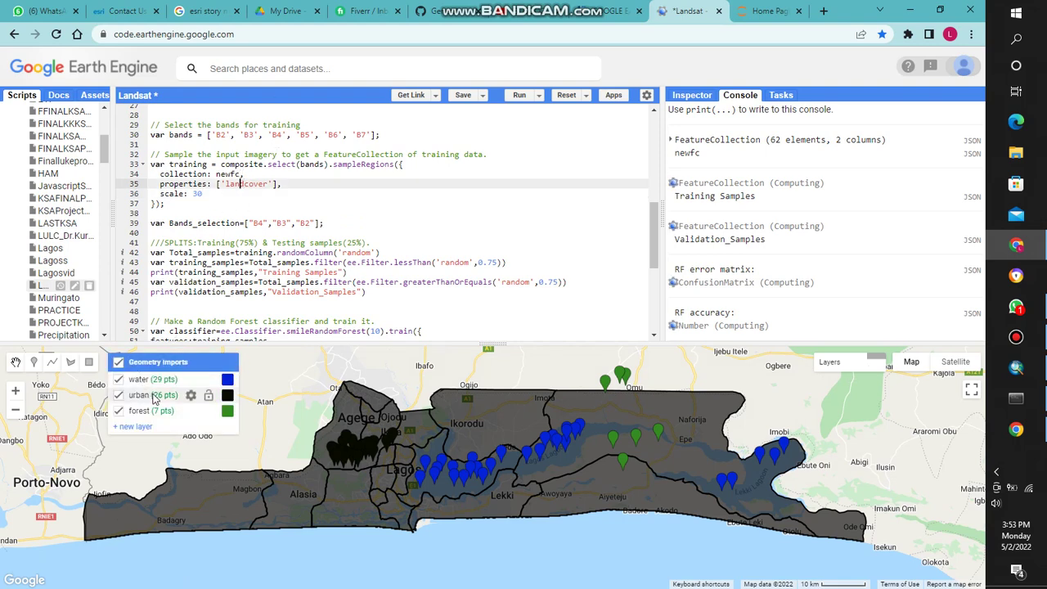
click(190, 379)
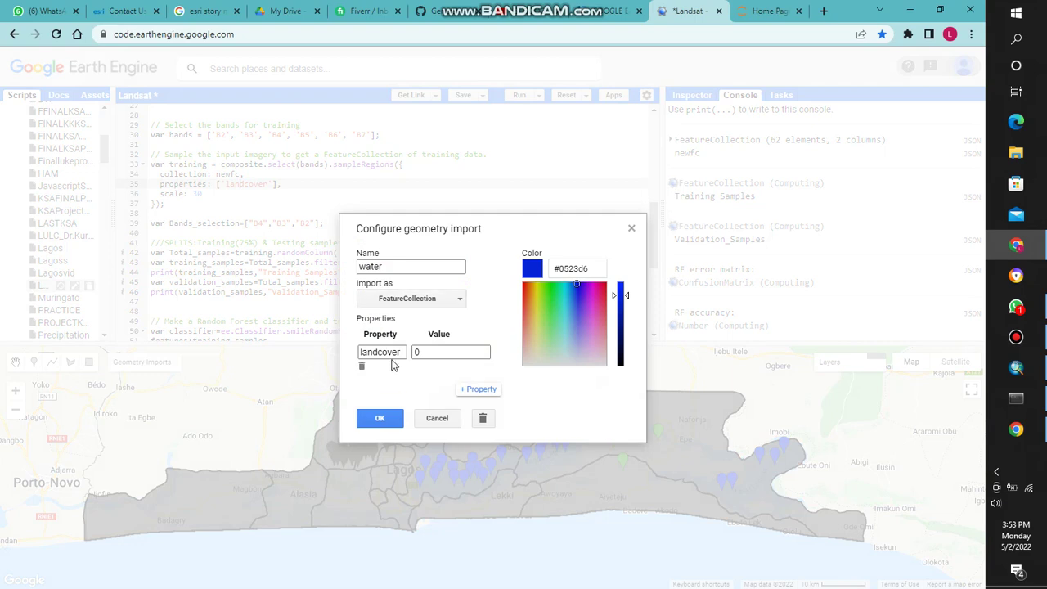
click(438, 419)
- Untick Land Use Classification and tick L8 Image to show the composite under the points
scroll(241, 213, down, 1)
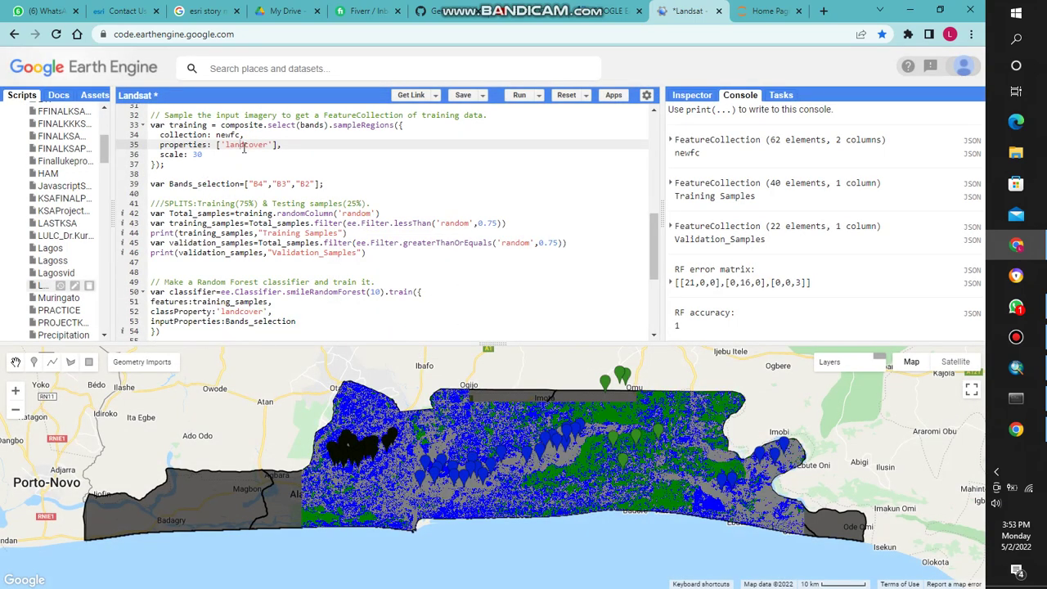
scroll(243, 148, up, 1)
scroll(221, 199, up, 1)
scroll(216, 236, down, 1)
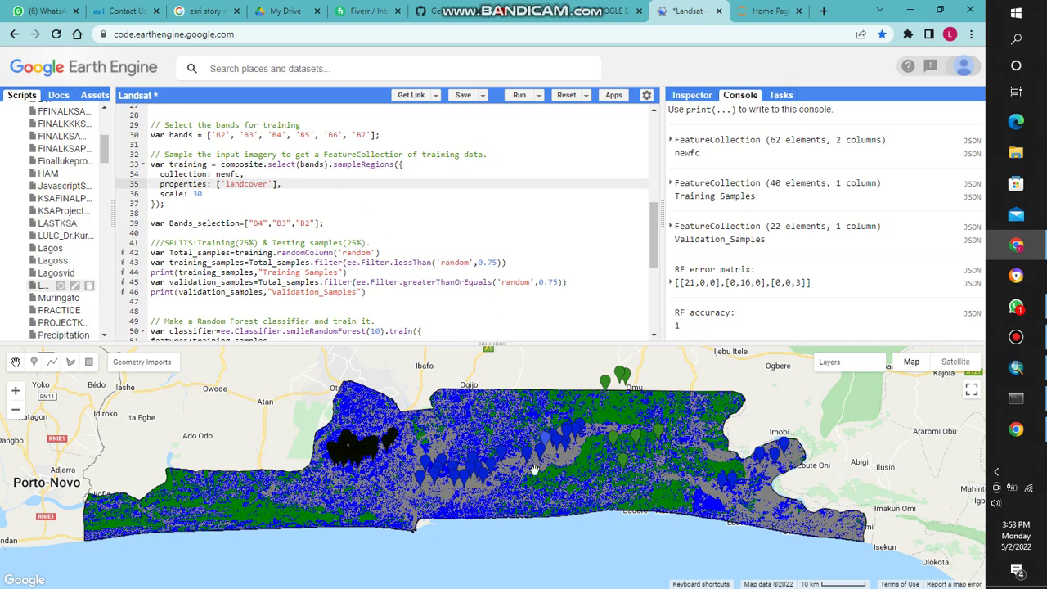
drag(527, 491, 413, 505)
scroll(274, 196, down, 1)
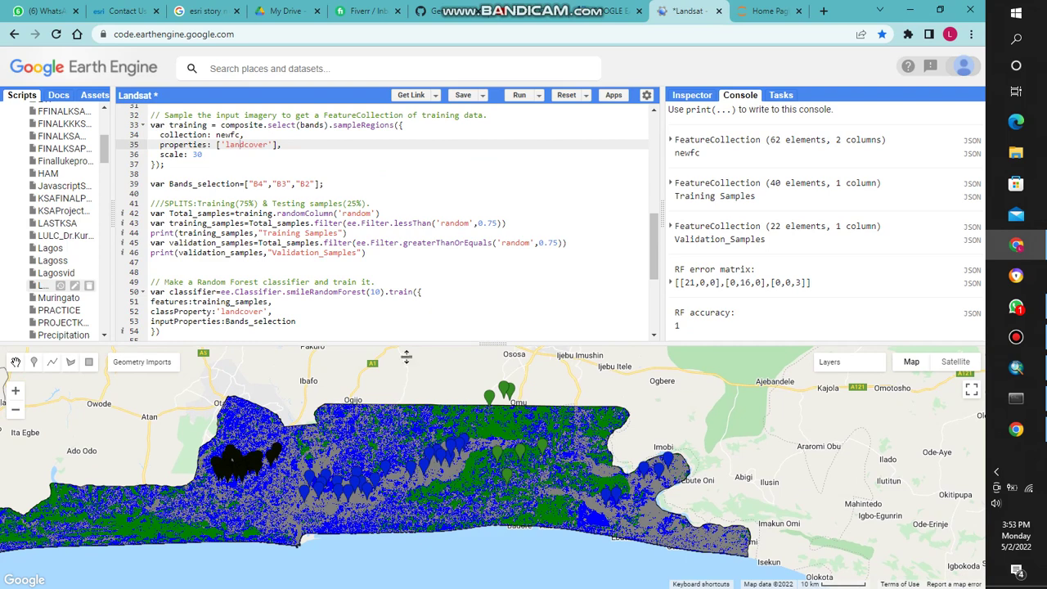
drag(421, 440, 398, 442)
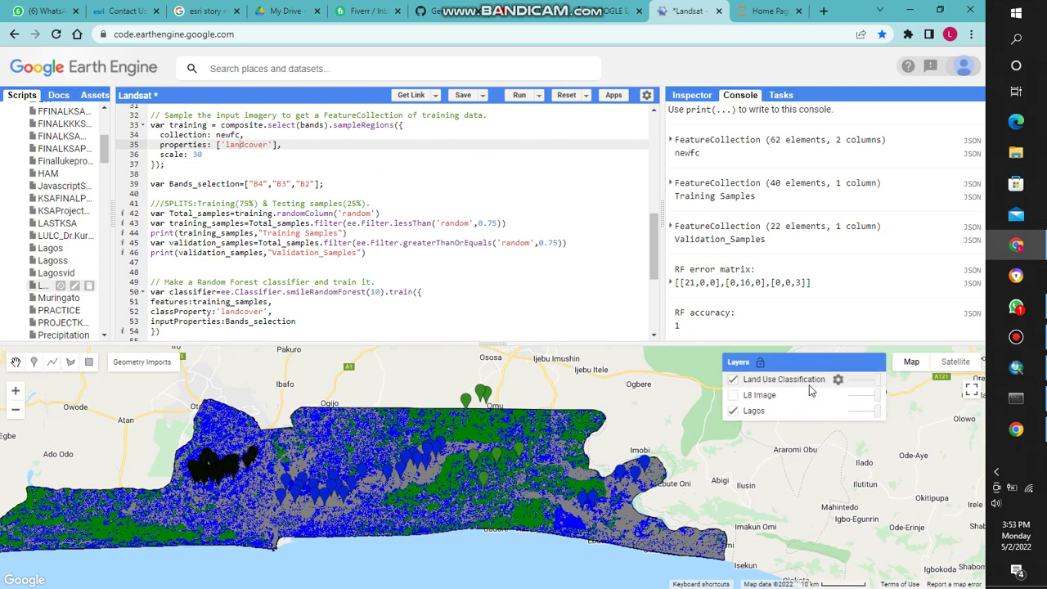
click(806, 381)
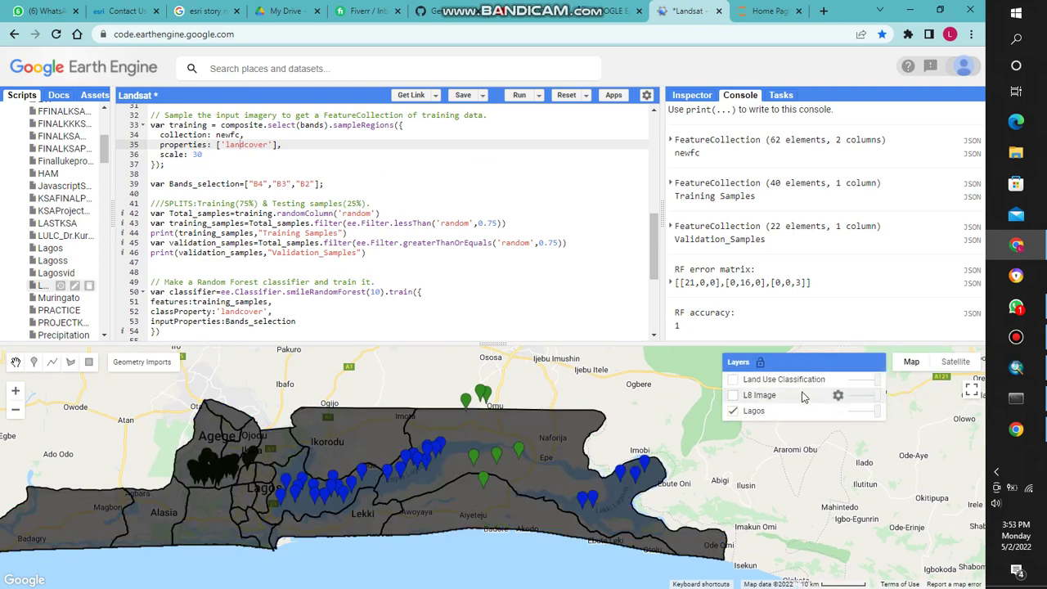
click(802, 396)
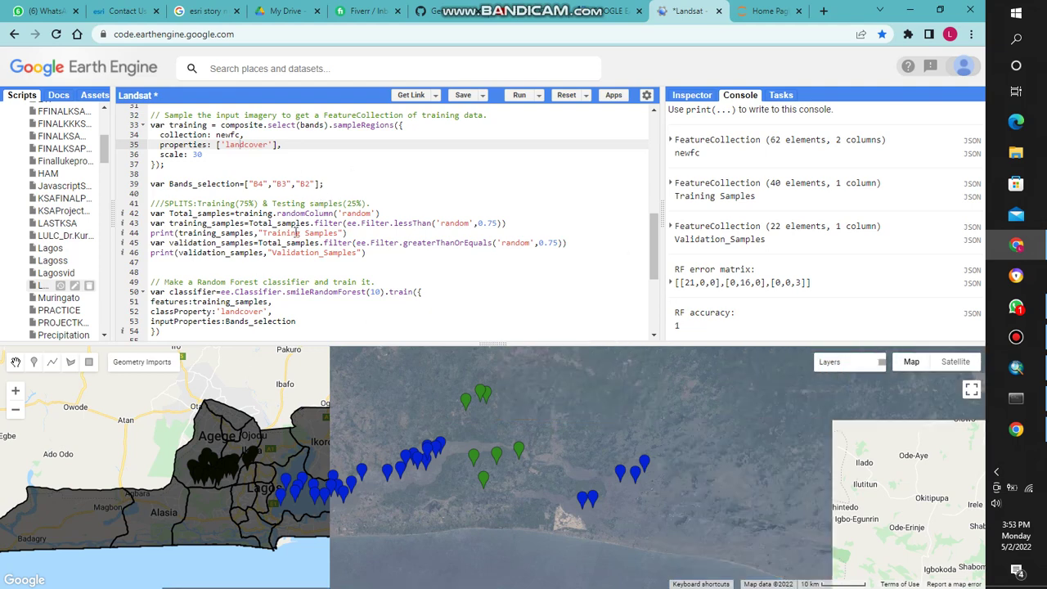
scroll(287, 208, down, 2)
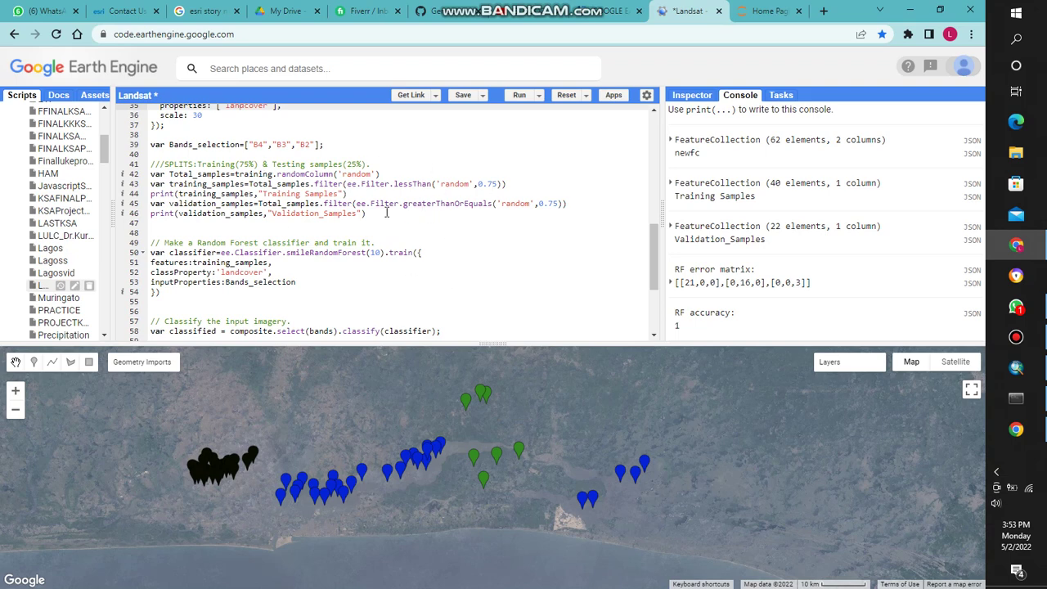
scroll(240, 225, down, 2)
scroll(249, 209, down, 2)
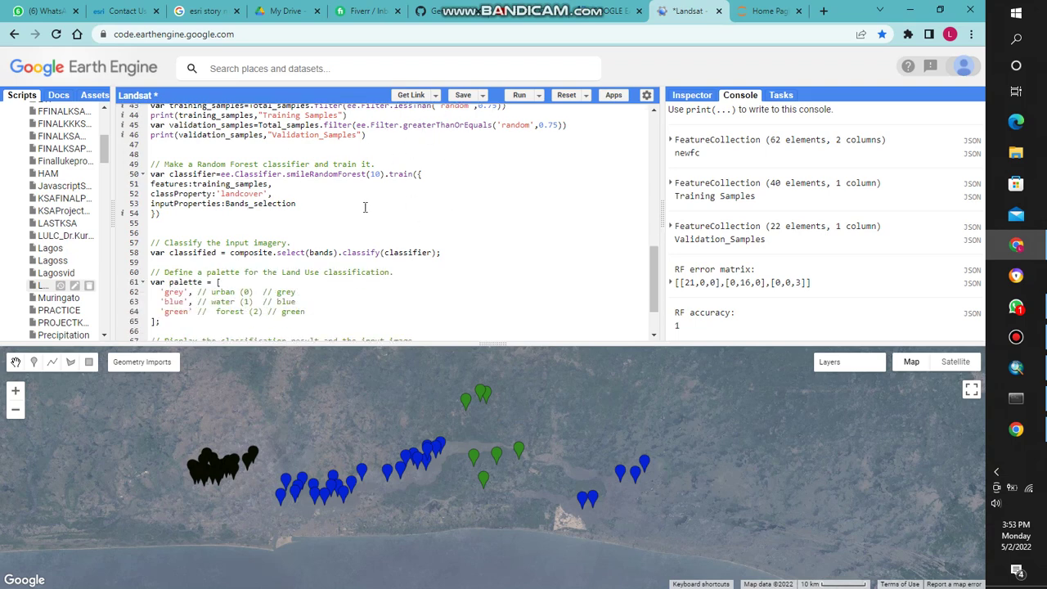
scroll(256, 284, down, 2)
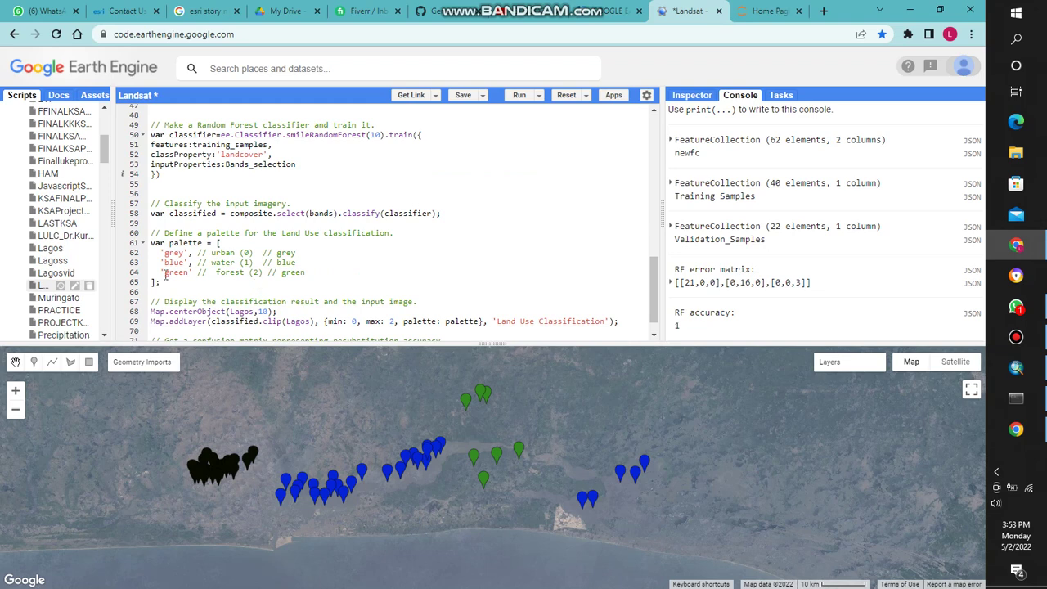
scroll(307, 222, down, 2)
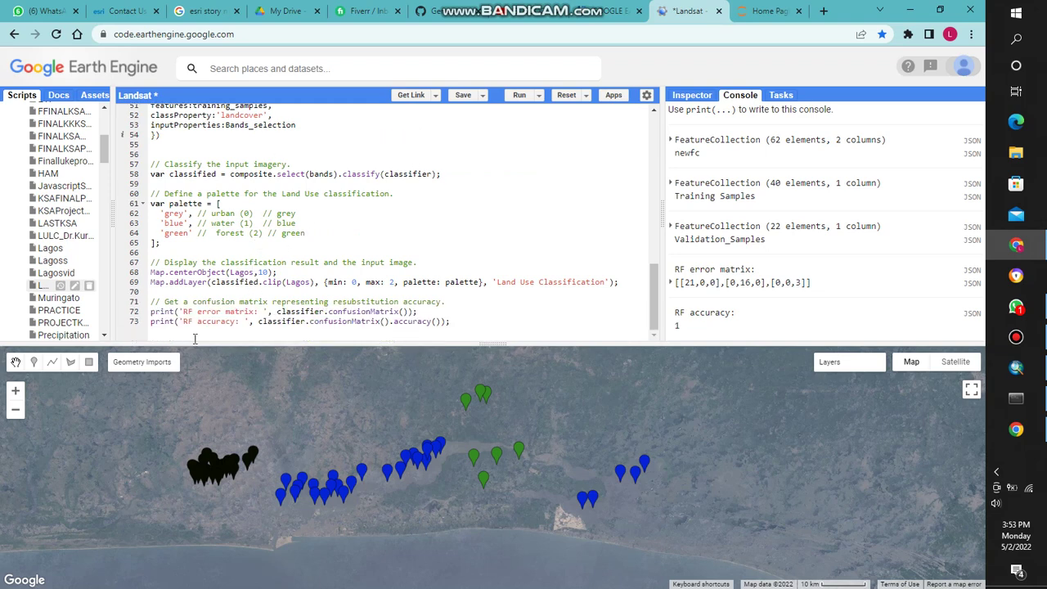
drag(462, 323, 151, 311)
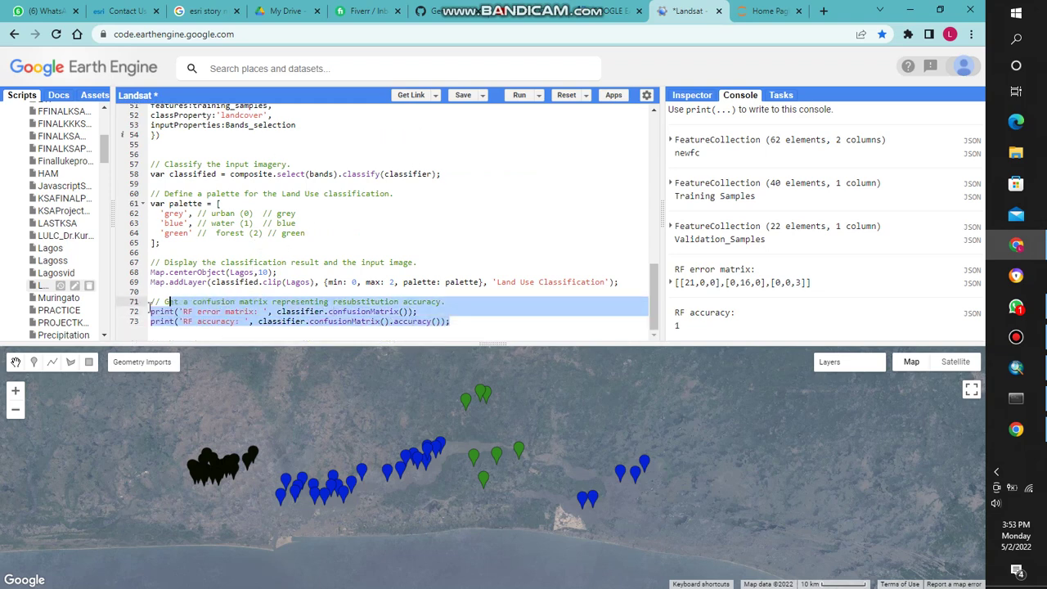
click(460, 316)
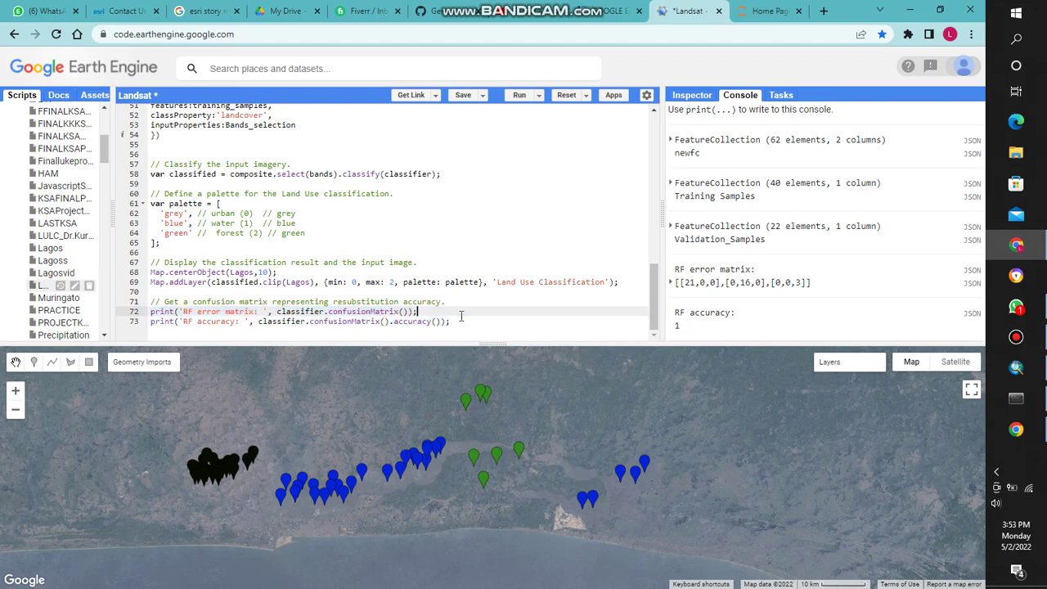
click(459, 324)
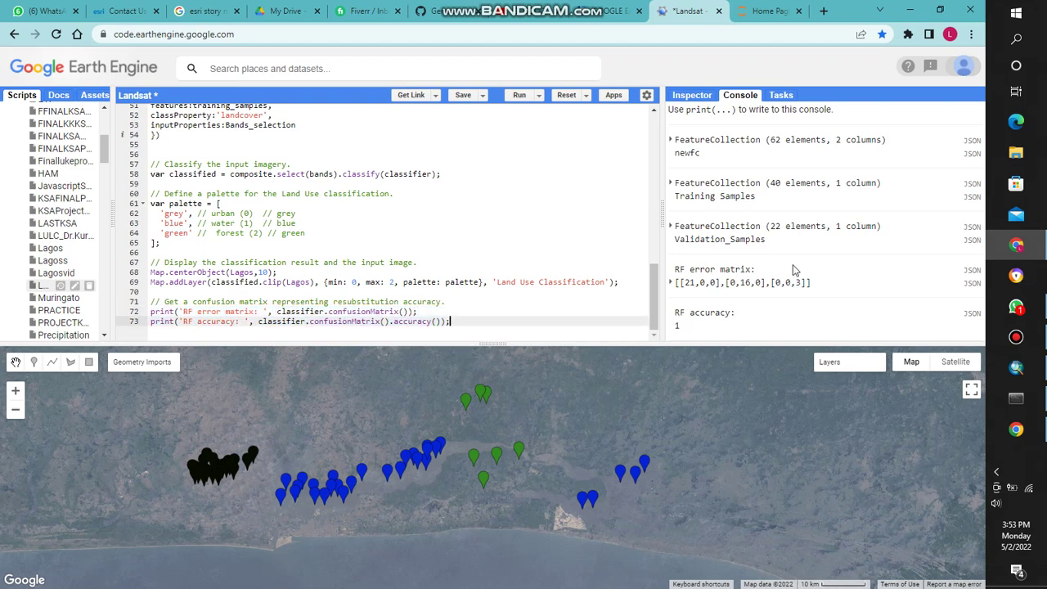